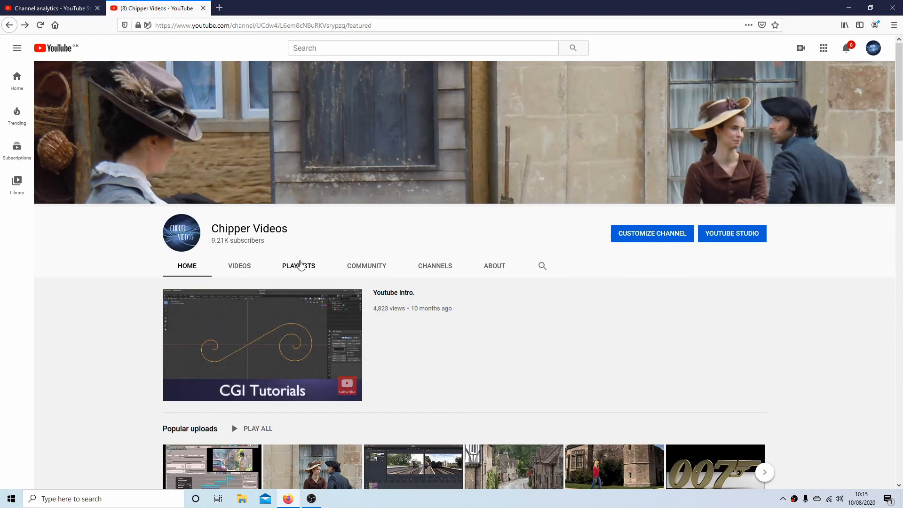
left_click(299, 263)
left_click_drag(897, 151, 900, 250)
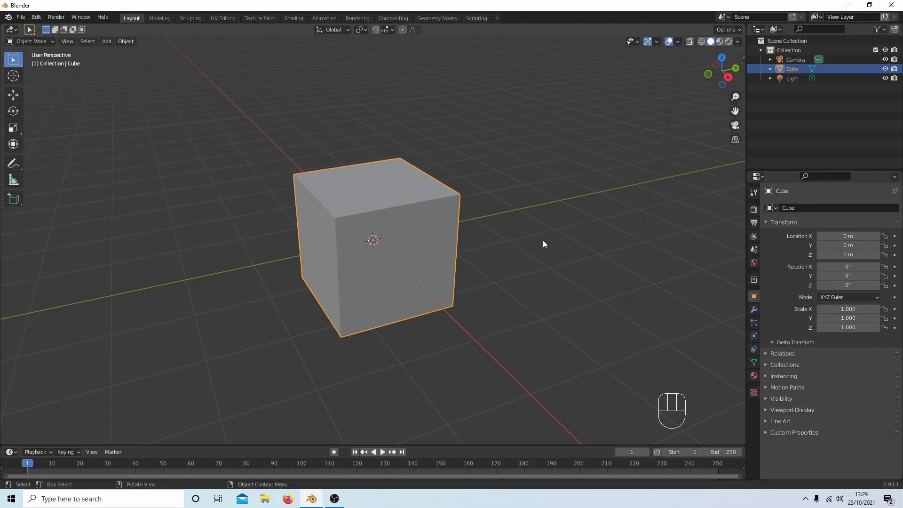
- Set the scene's render engine to Cycles
left_click(754, 210)
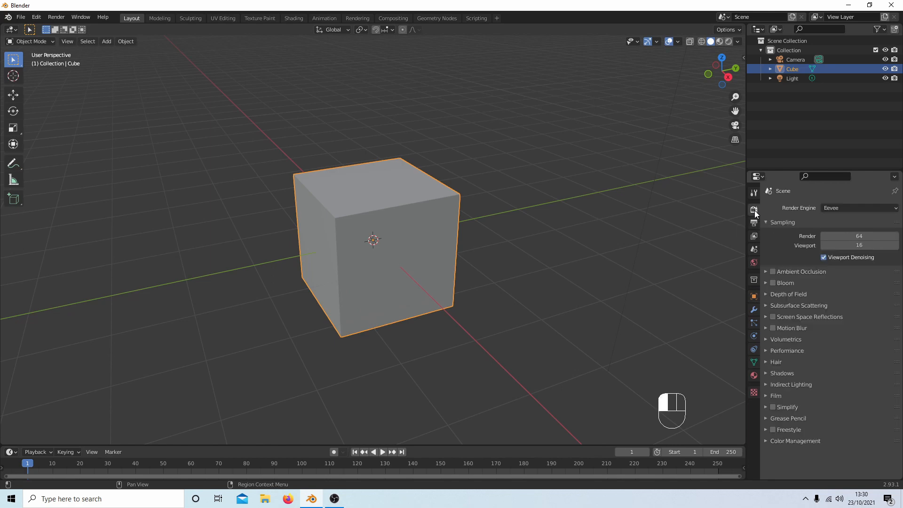
left_click(850, 208)
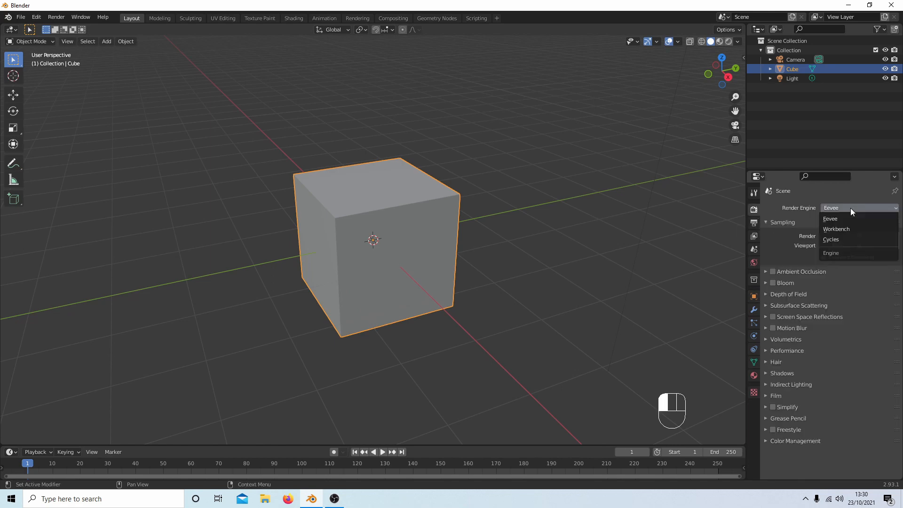
left_click(843, 239)
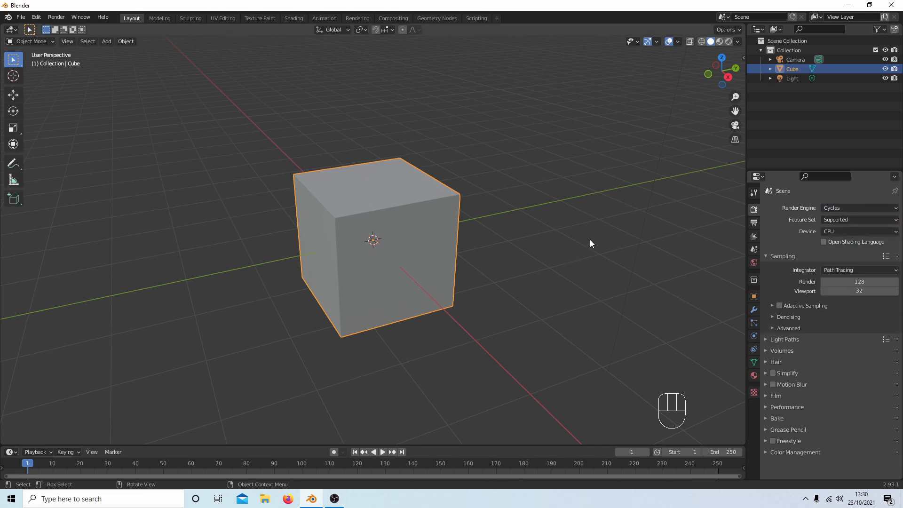
- Show the viewport in Material Preview shading and change the cube material's base color to pure blue
left_click(718, 41)
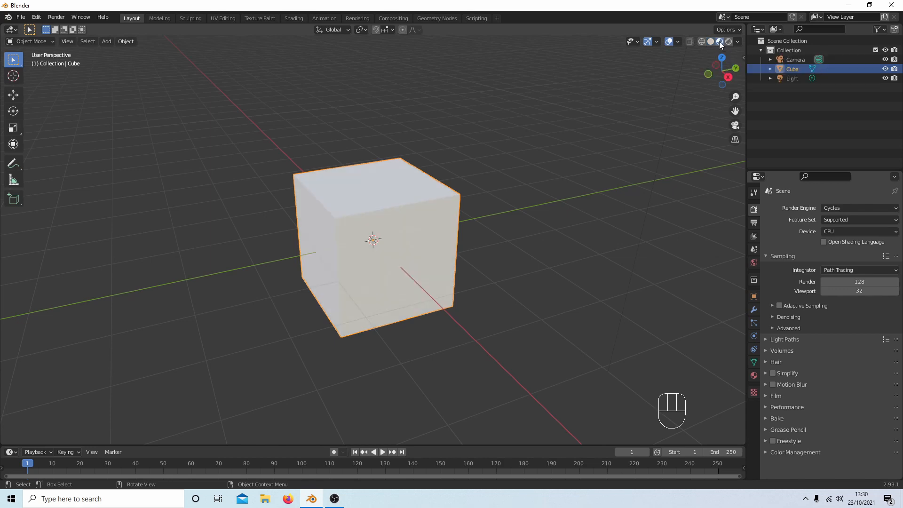
left_click(754, 375)
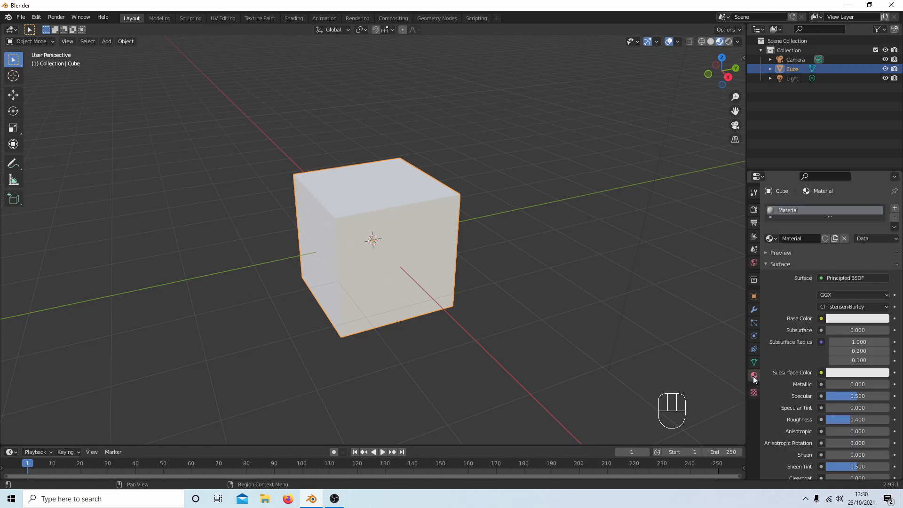
left_click(853, 317)
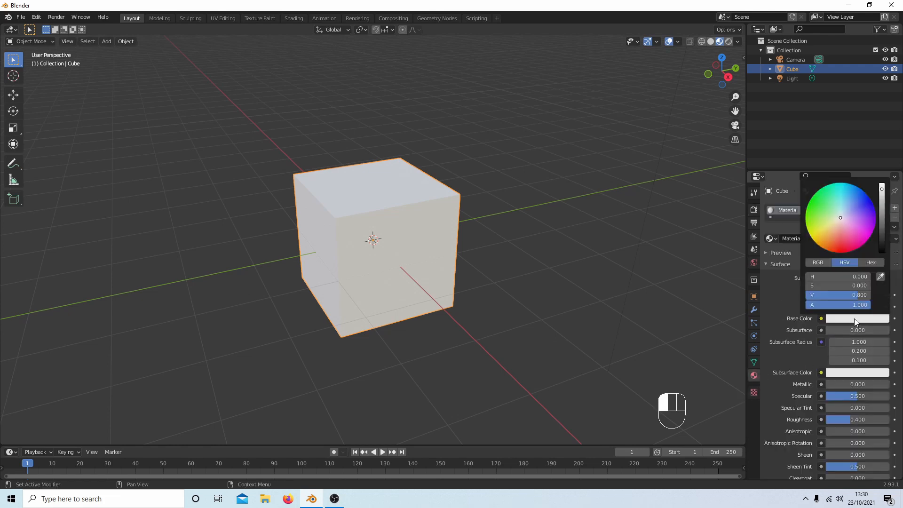
left_click_drag(840, 217, 871, 200)
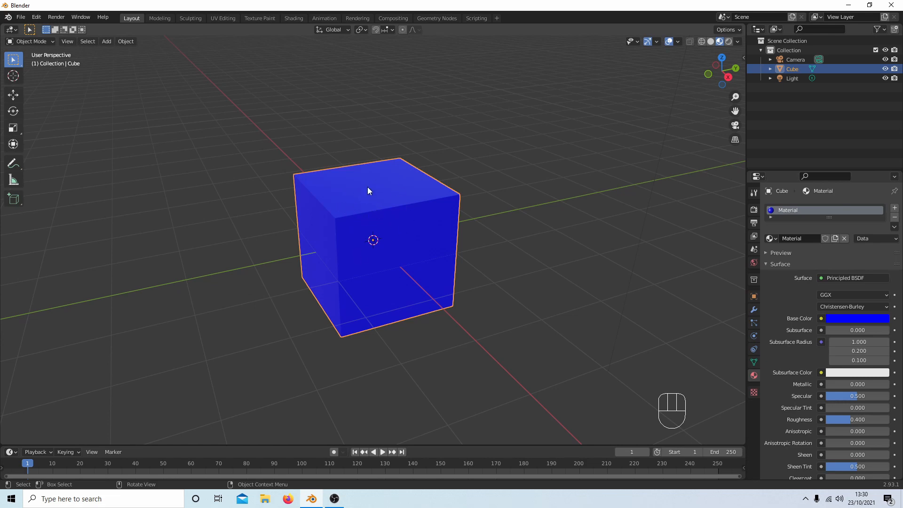
- Unwrap the whole cube in Edit Mode with Smart UV Project at its default settings, and return to Object Mode
left_click(25, 43)
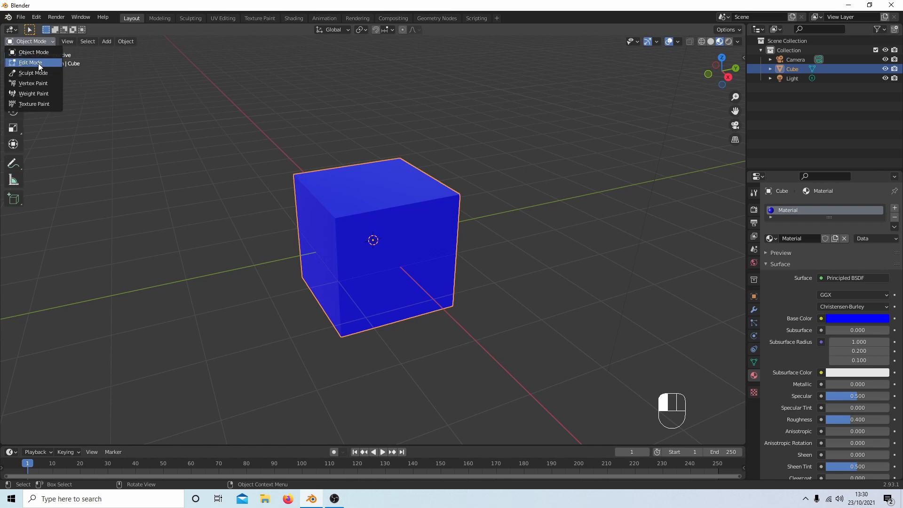
left_click(38, 63)
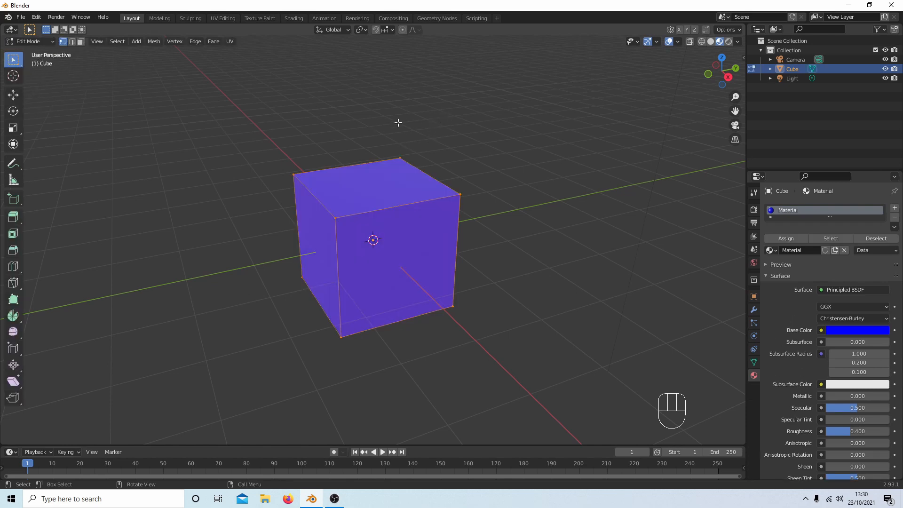
left_click(229, 41)
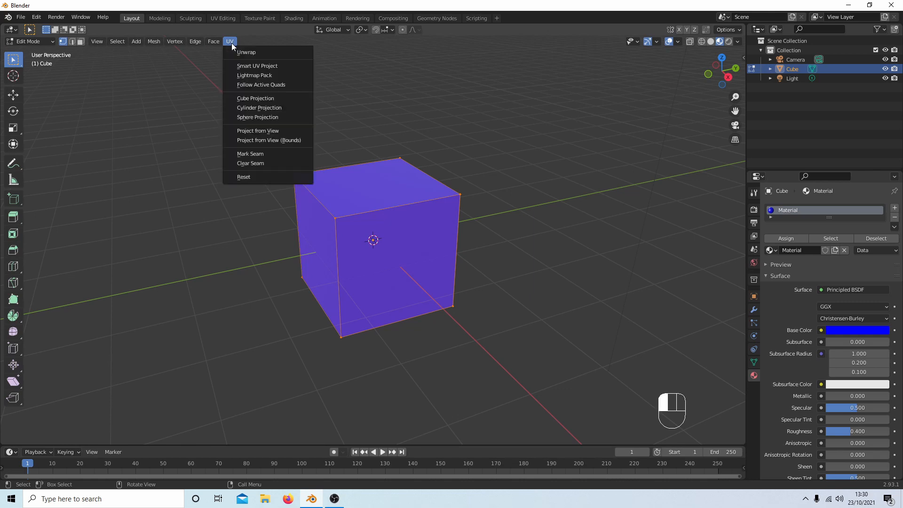
left_click(277, 66)
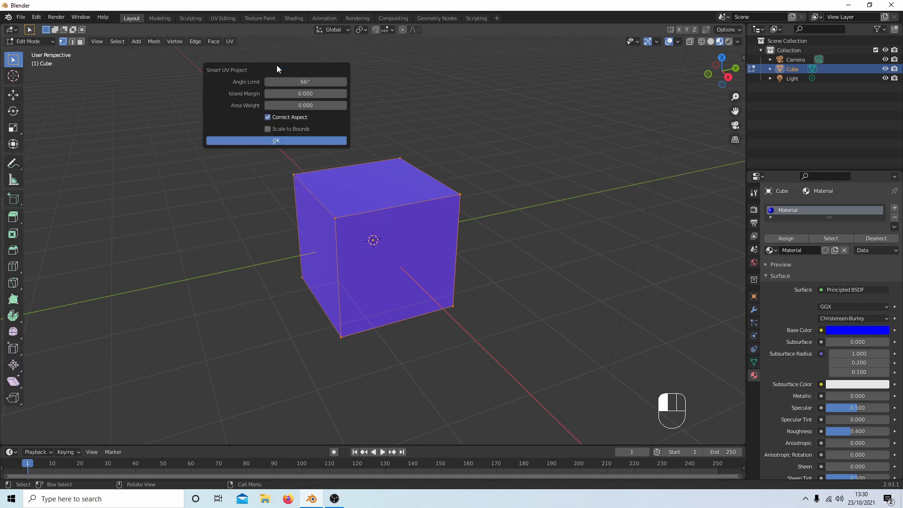
left_click(276, 137)
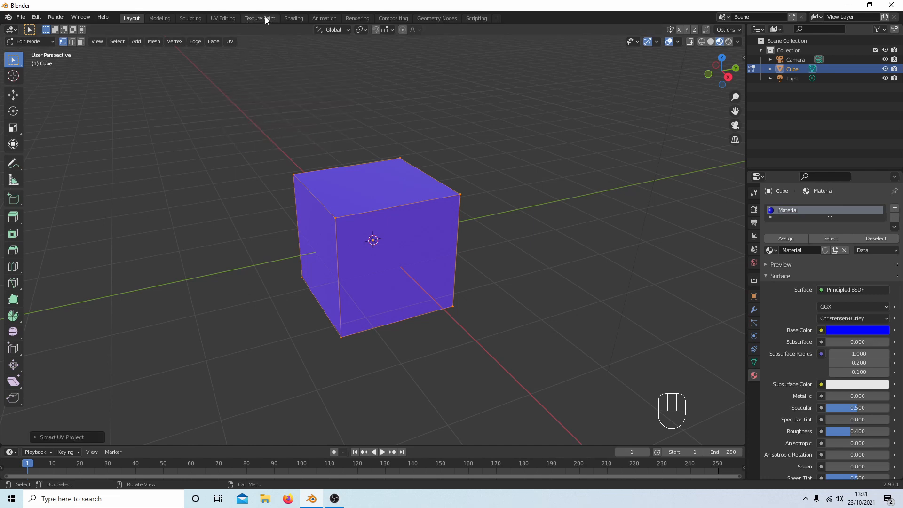
left_click(33, 41)
left_click(35, 52)
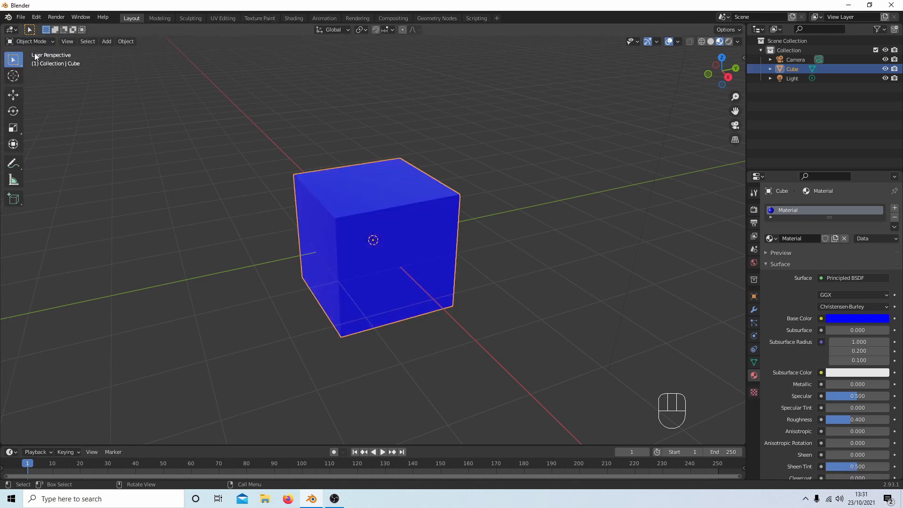
- In the Texture Paint workspace, add a blank blue 1024 x 1024 px Base Color texture slot with alpha to the cube's material
left_click(265, 21)
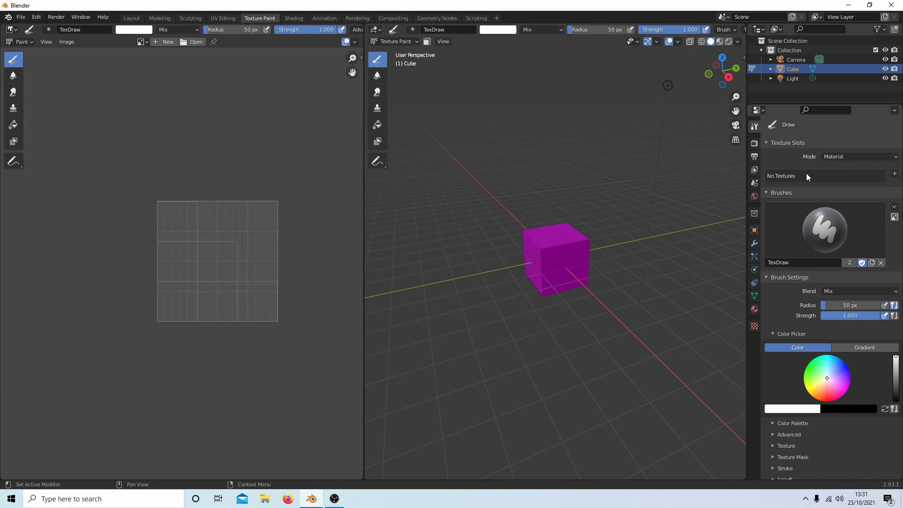
left_click(895, 174)
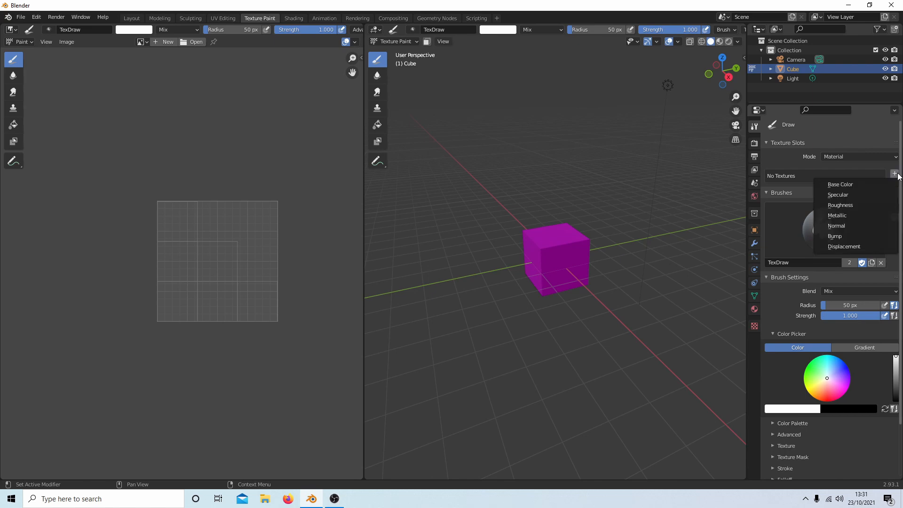
left_click(868, 183)
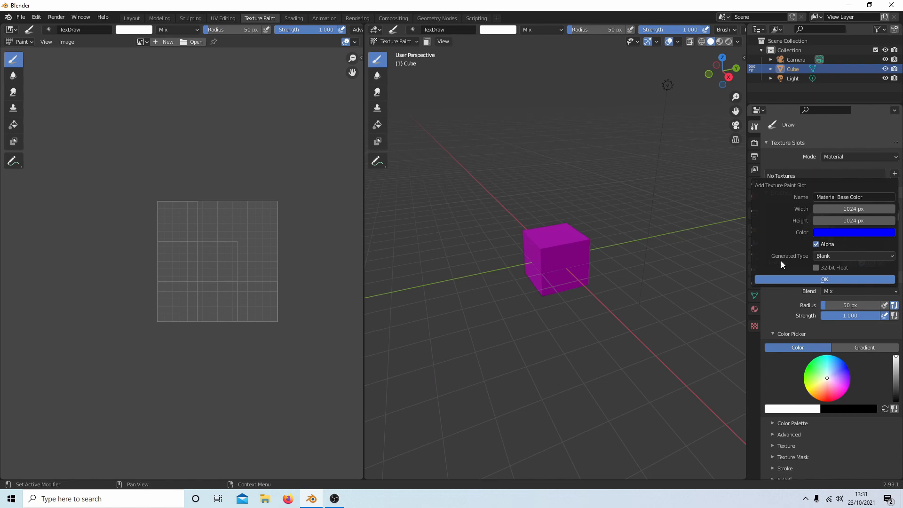
left_click(826, 280)
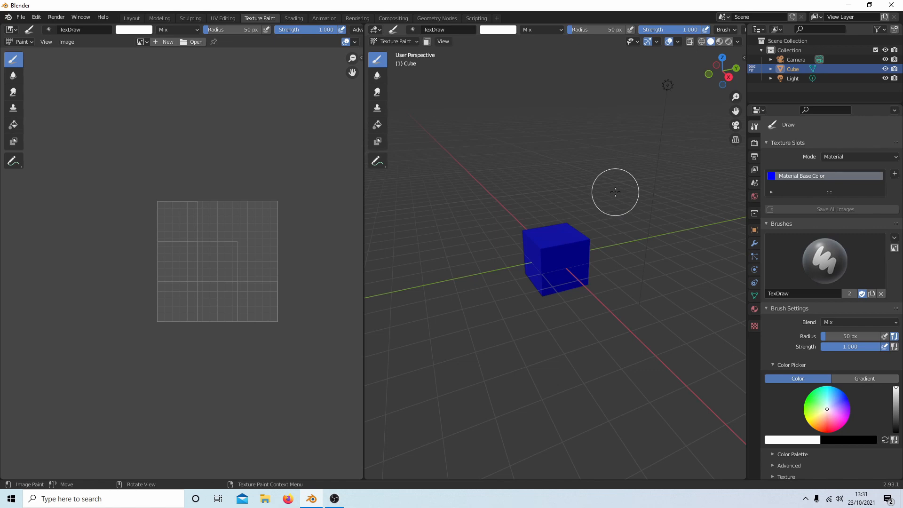
- Align the 3D view to the cube's front face and set the TexDraw brush's blending mode to Erase Alpha
key("KP_1")
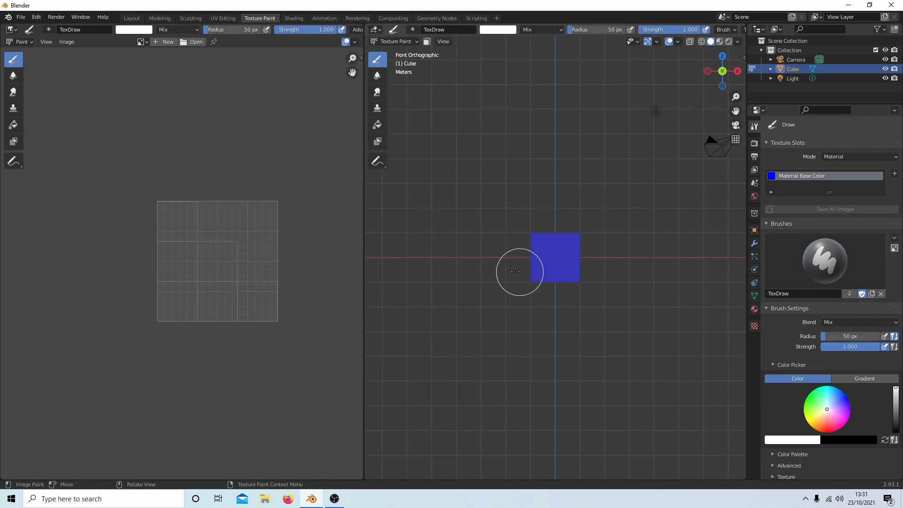
scroll(504, 275, "up", 5)
scroll(504, 274, "up", 4)
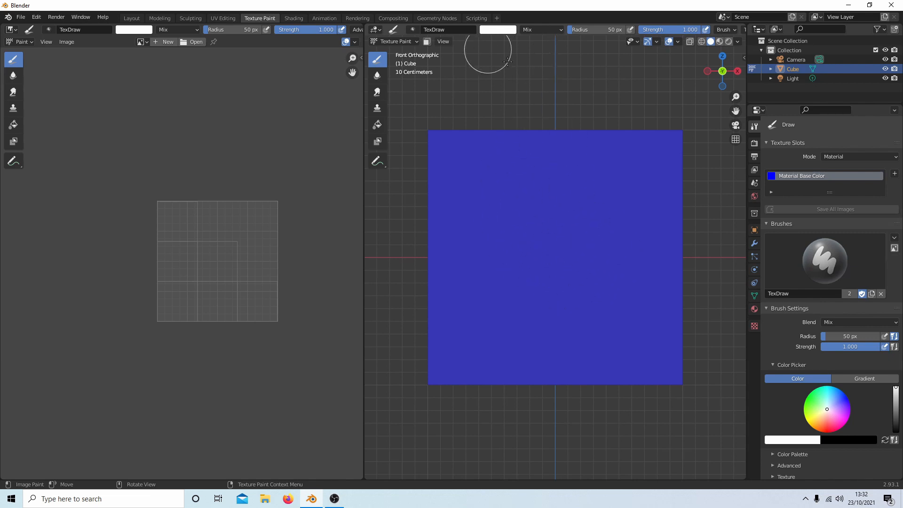
left_click(540, 28)
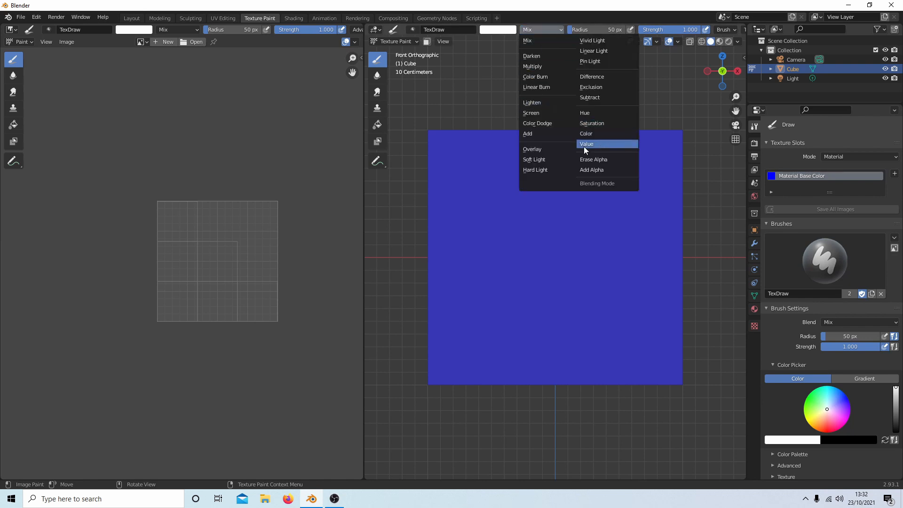
left_click(608, 161)
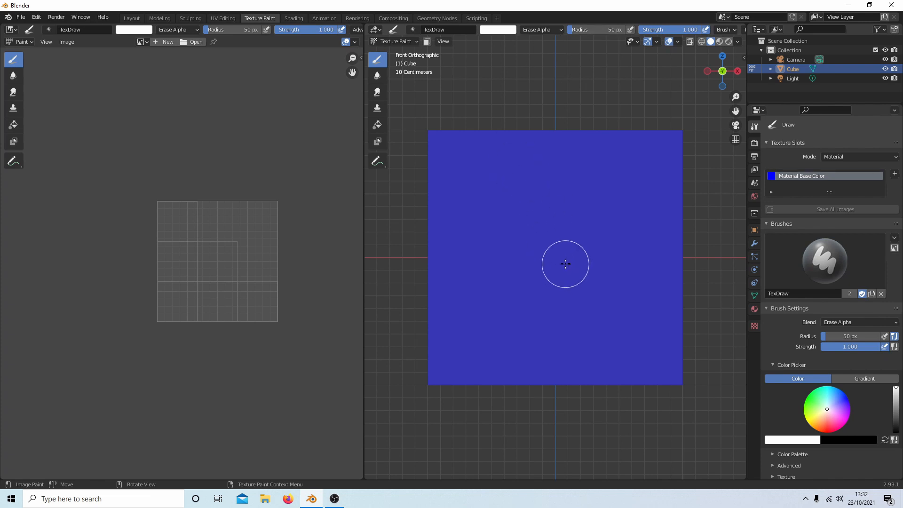
- Enlarge the brush radius to about 196 px so that its circle nearly fills the cube's front face
scroll(565, 264, "down", 7)
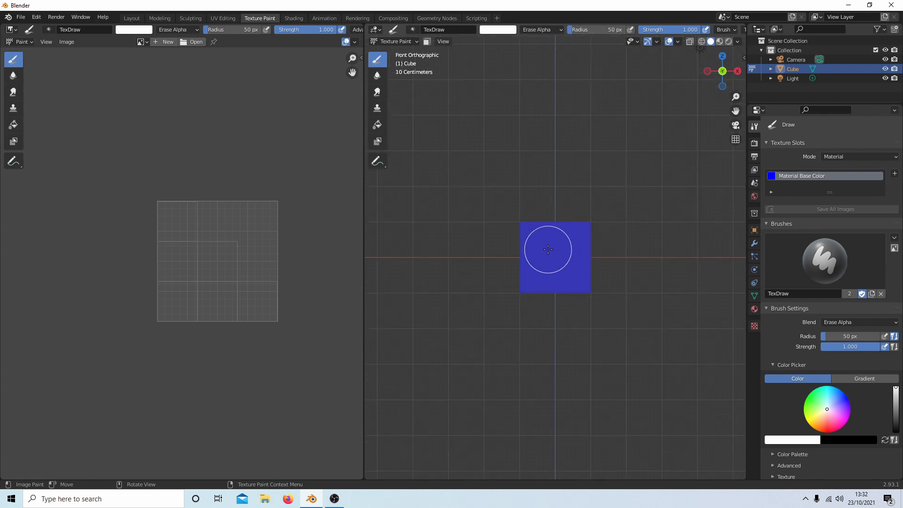
scroll(548, 249, "up", 8)
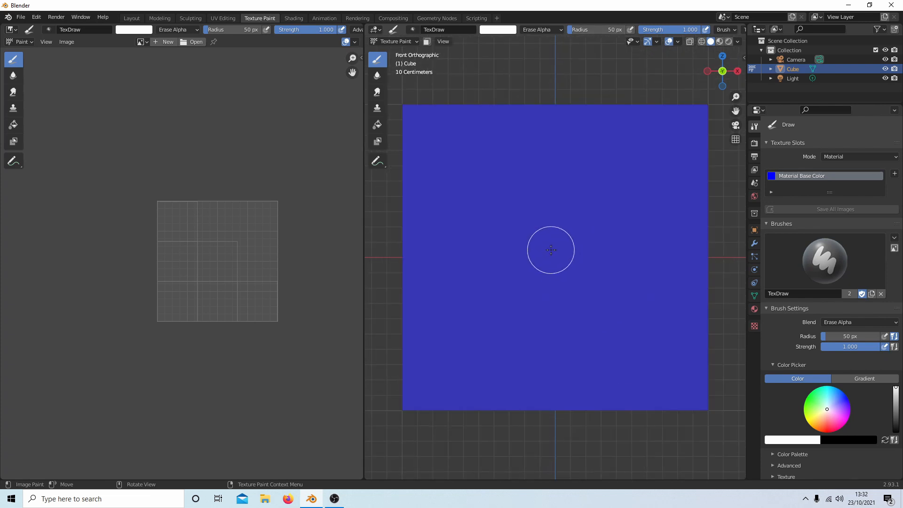
scroll(550, 249, "down", 2)
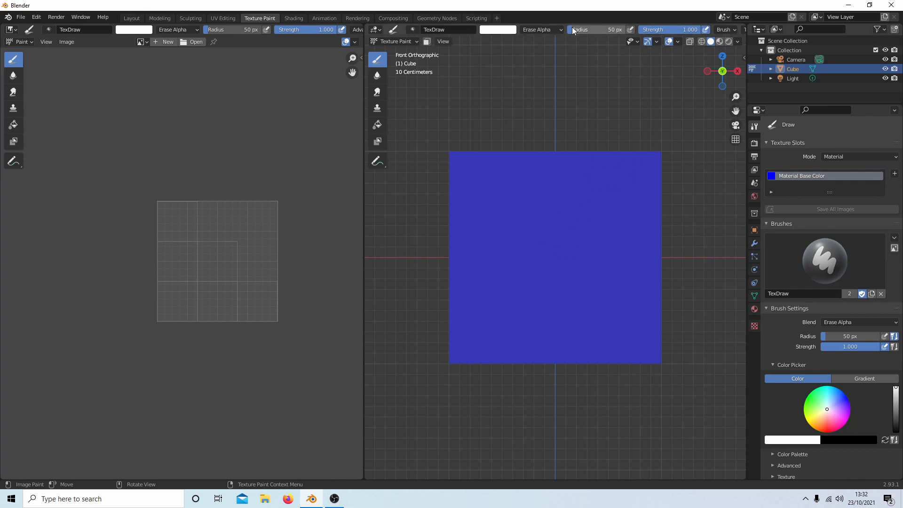
mouse_move(573, 31)
left_mouse_down()
mouse_move(596, 31)
mouse_move(587, 33)
left_mouse_up()
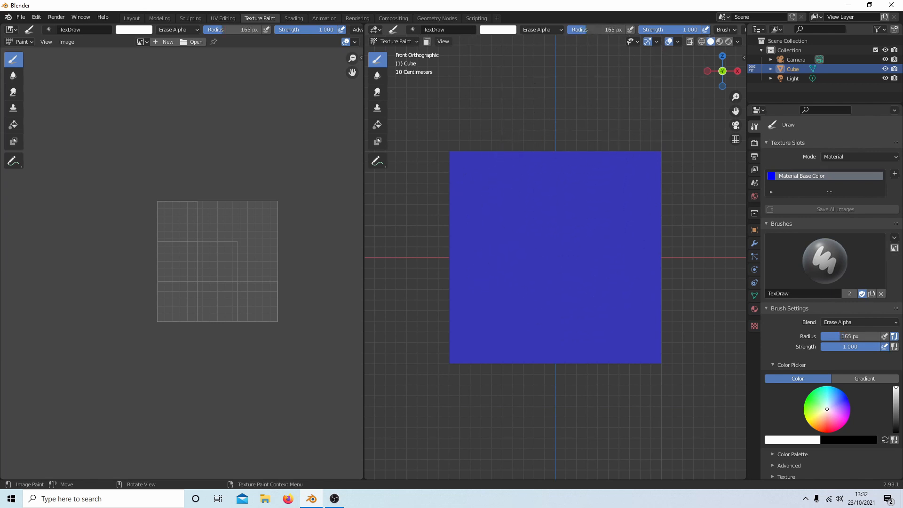
mouse_move(587, 33)
left_mouse_down()
mouse_move(597, 33)
mouse_move(589, 30)
left_mouse_up()
left_click(596, 30)
type("200")
key("Return")
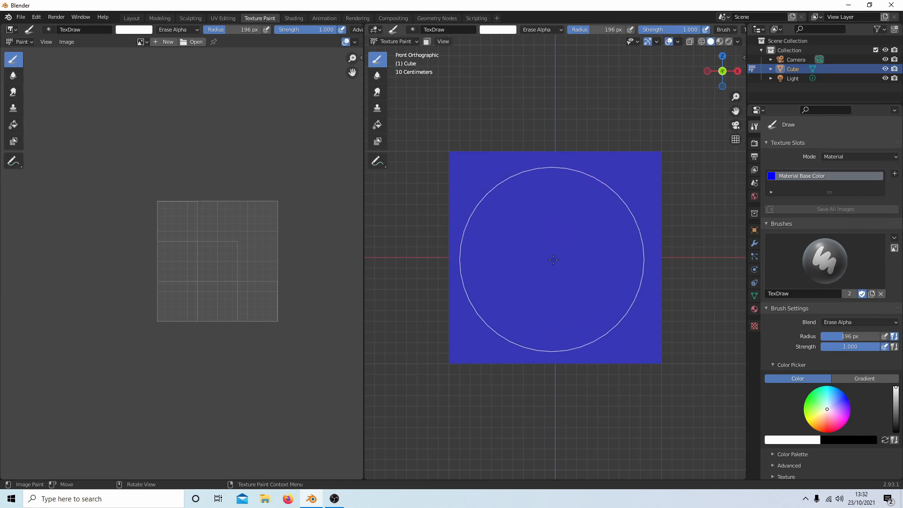
- Set the brush's falloff curve preset to Constant for a hard edge
scroll(836, 259, "down", 5)
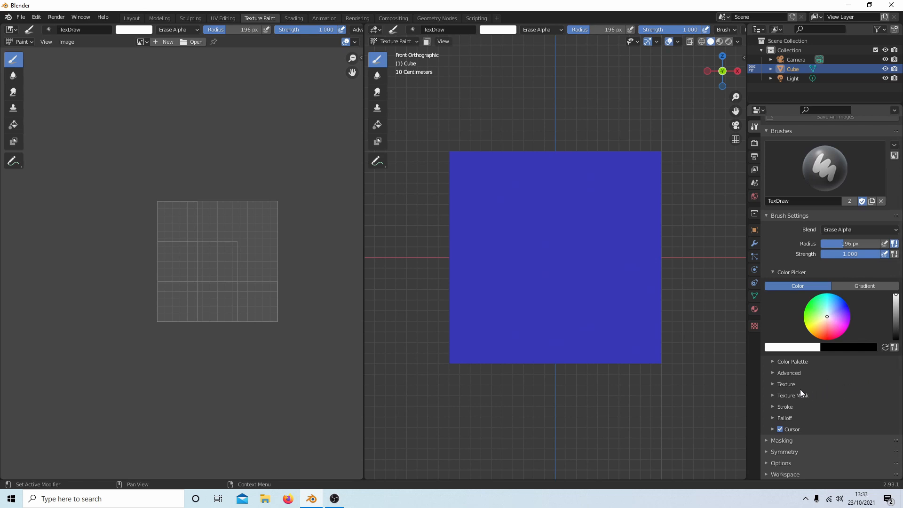
left_click(772, 417)
scroll(811, 380, "down", 5)
scroll(809, 379, "down", 1)
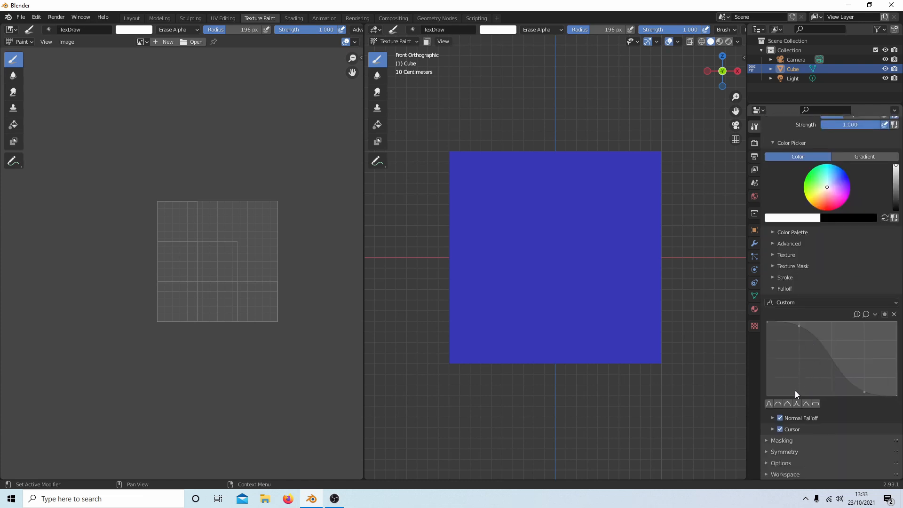
left_click(817, 404)
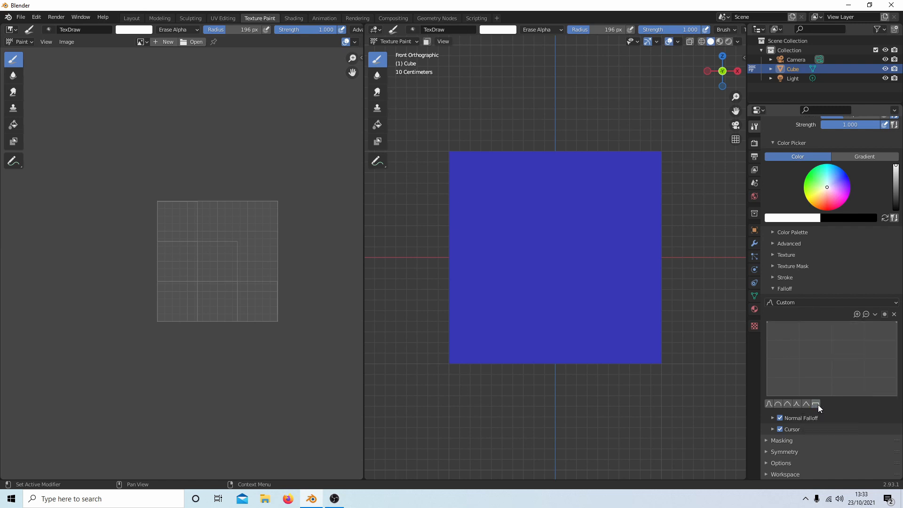
left_click(811, 302)
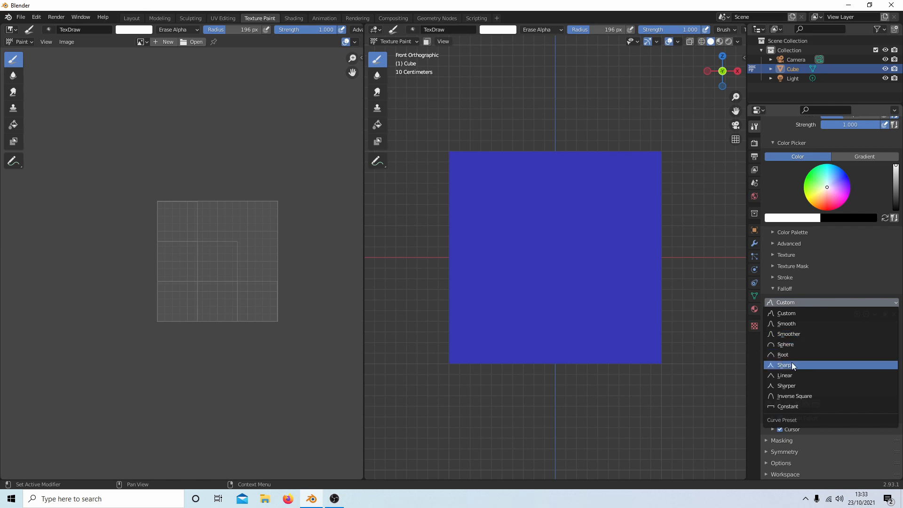
left_click(802, 403)
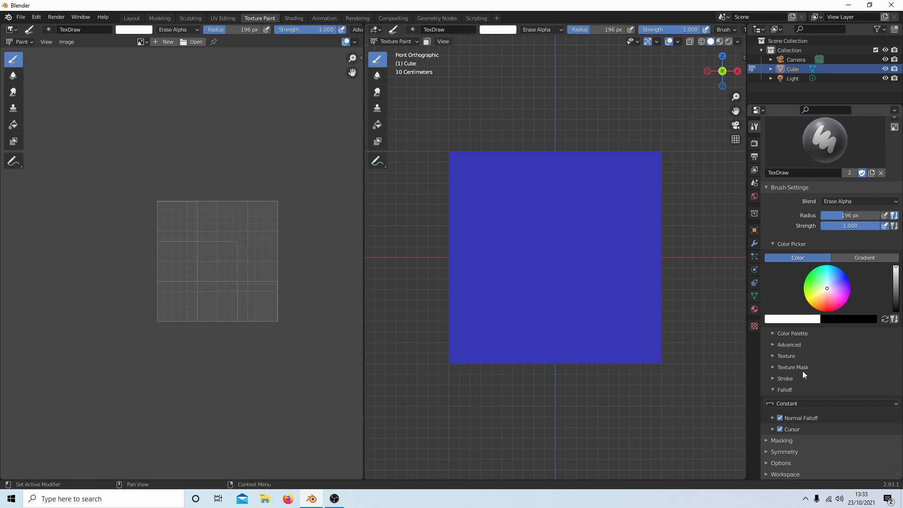
- Expand the brush's stroke settings, keep the stroke method at Space, and show the painting viewport in Material Preview shading
left_click(773, 378)
scroll(809, 356, "down", 4)
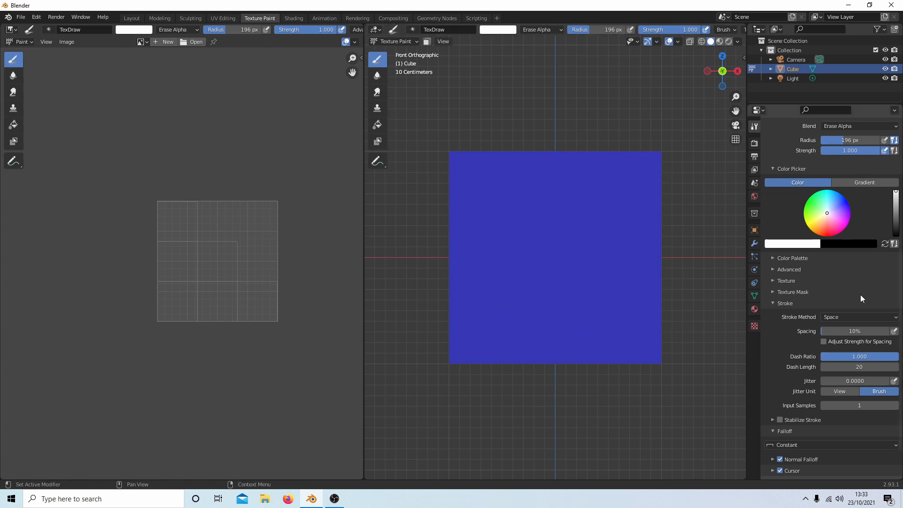
left_click(845, 316)
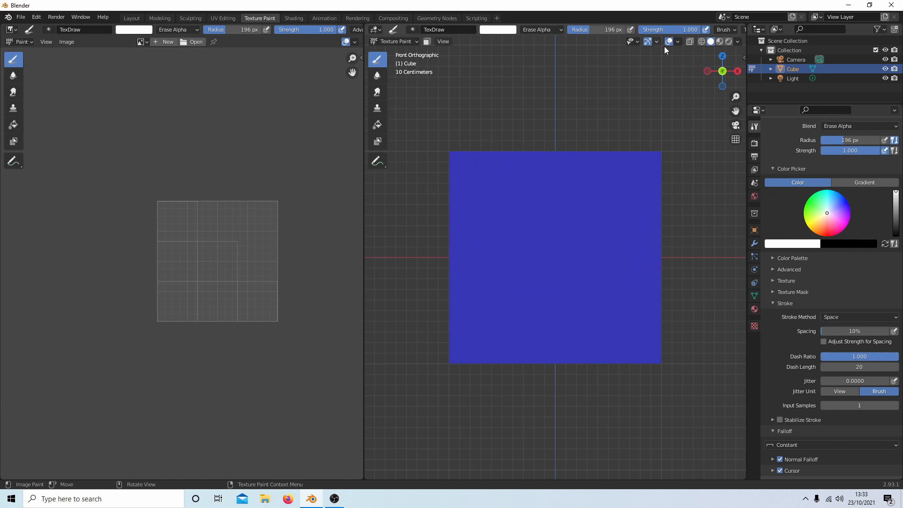
left_click(720, 41)
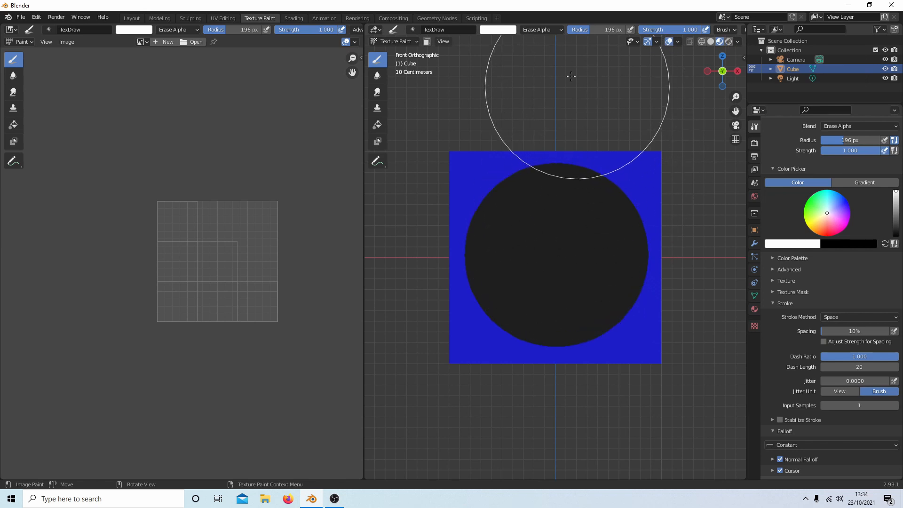
- Restore a smaller concentric circle inside the erased area with one dab, using Add Alpha blending and a 133 px brush radius
left_click(544, 29)
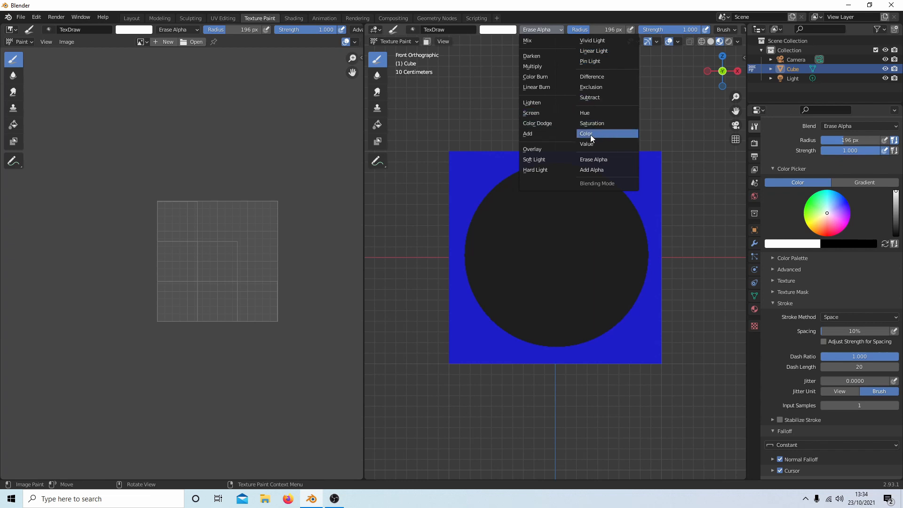
left_click(606, 170)
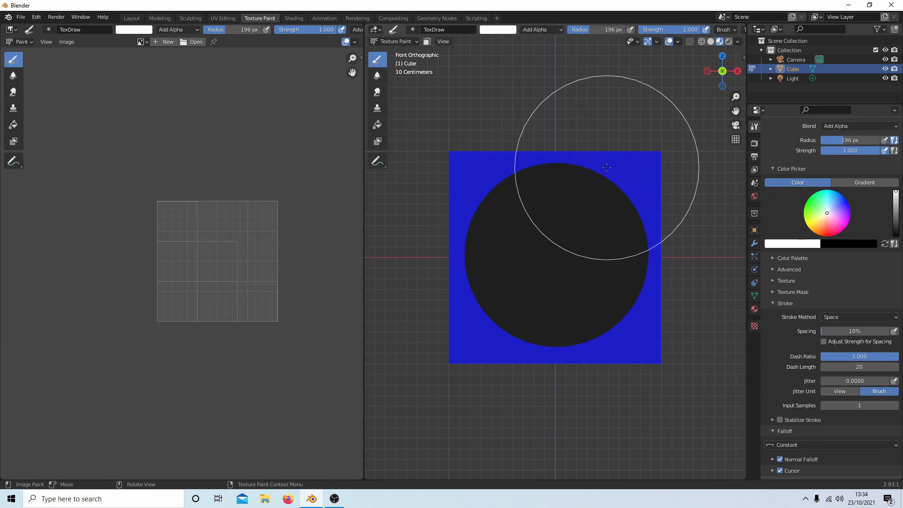
left_click_drag(590, 33, 586, 32)
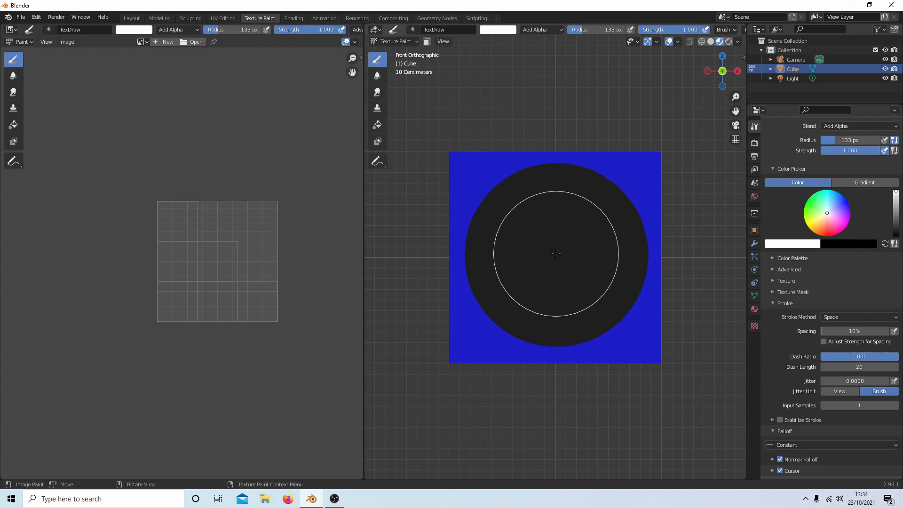
left_click(555, 254)
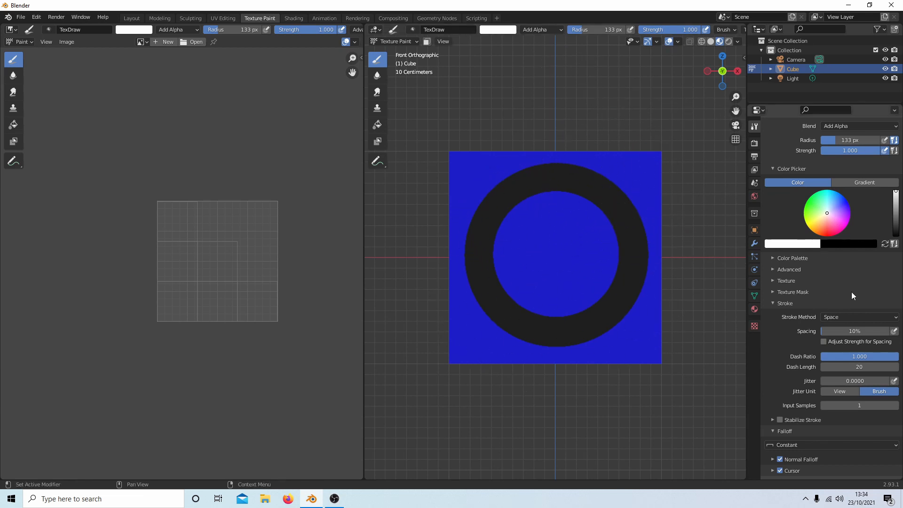
left_click(859, 317)
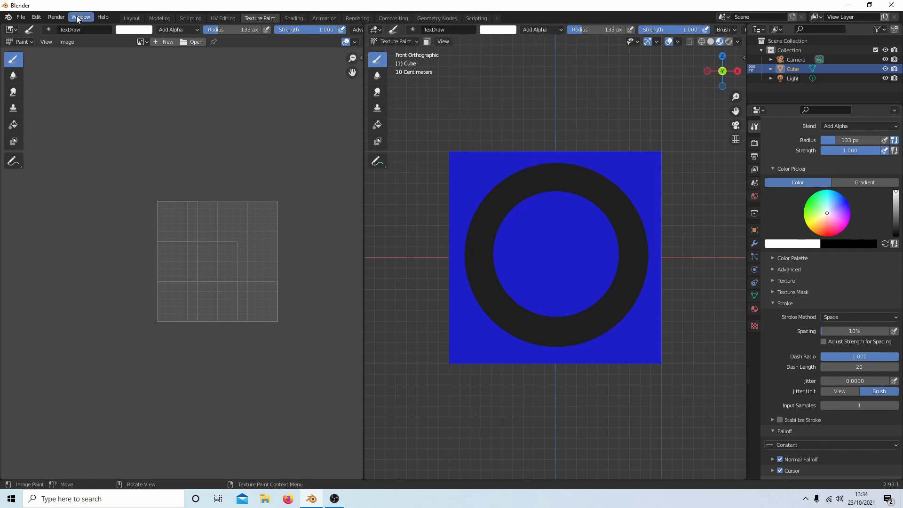
- Show the cube in the Layout workspace with Rendered shading and look at the painted ring at an angle
left_click(131, 18)
middle_click_drag(396, 217, 452, 238)
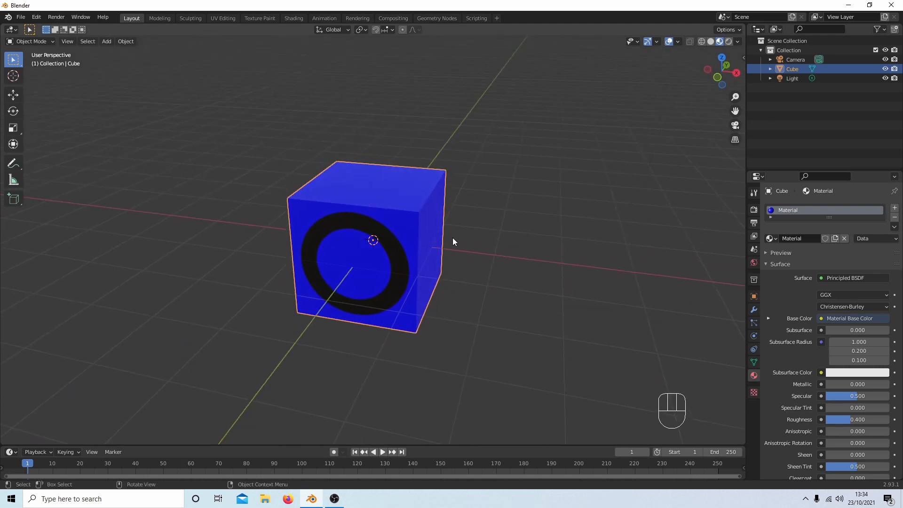
left_click(727, 42)
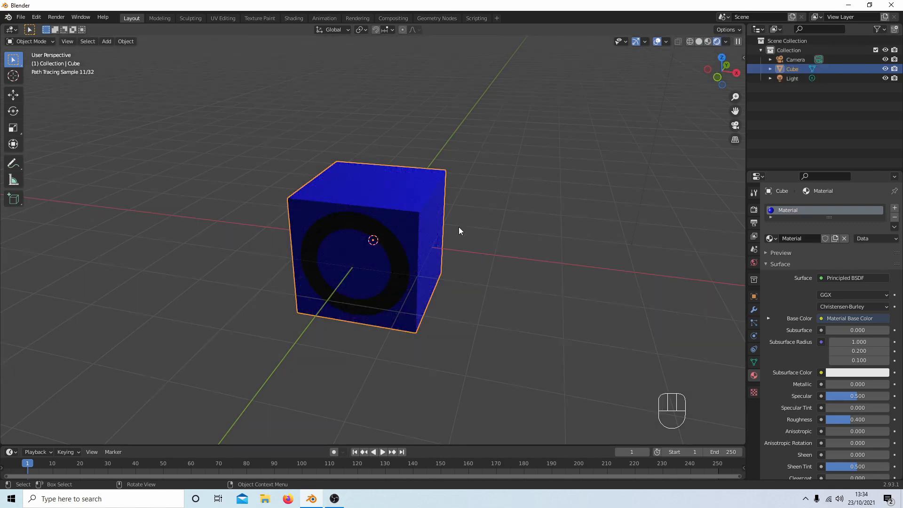
scroll(458, 233, "up", 1)
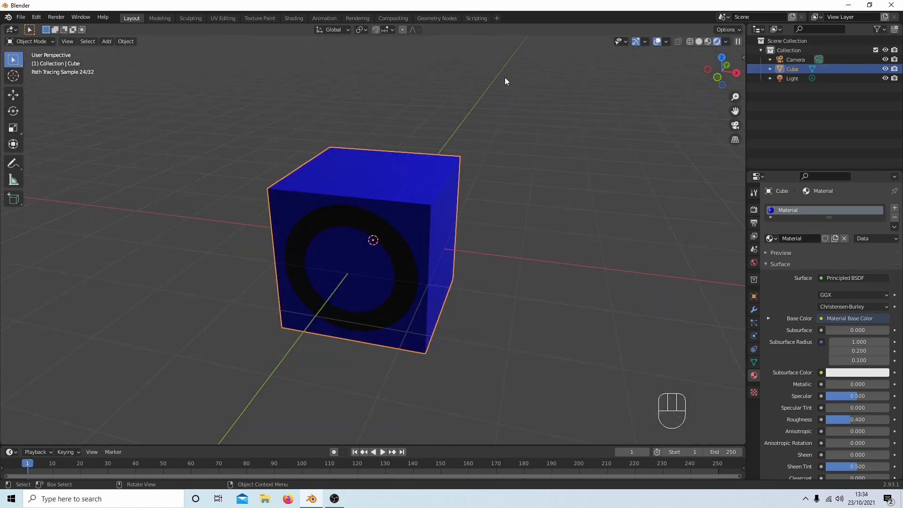
- Connect the Material Base Color image's Alpha output to the Principled BSDF's Alpha input and view the cube in the Layout workspace
left_click(297, 18)
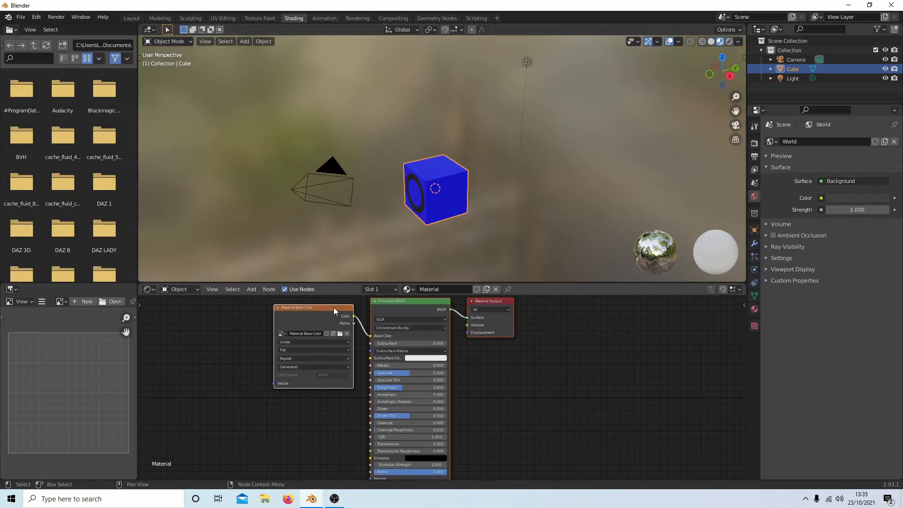
left_click_drag(334, 307, 368, 475)
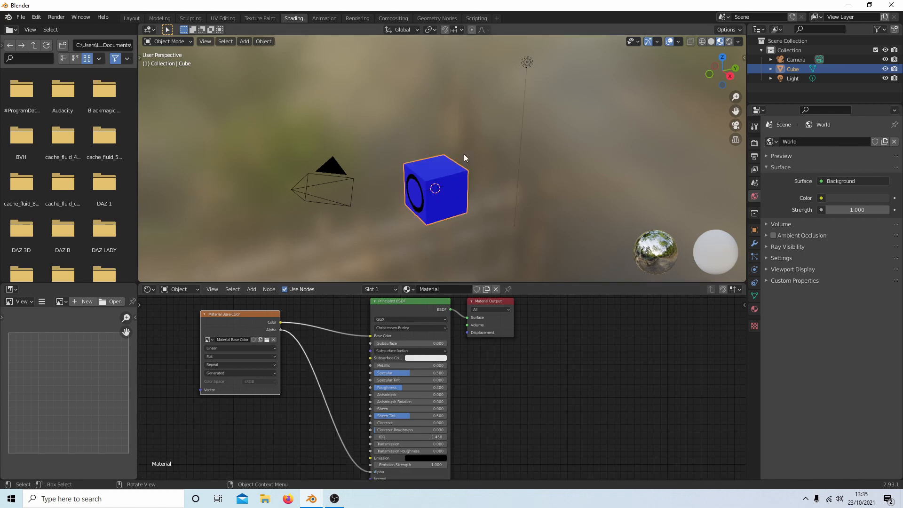
left_click(134, 18)
mouse_move(422, 232)
middle_mouse_down()
mouse_move(458, 198)
mouse_move(450, 195)
mouse_move(434, 219)
middle_mouse_up()
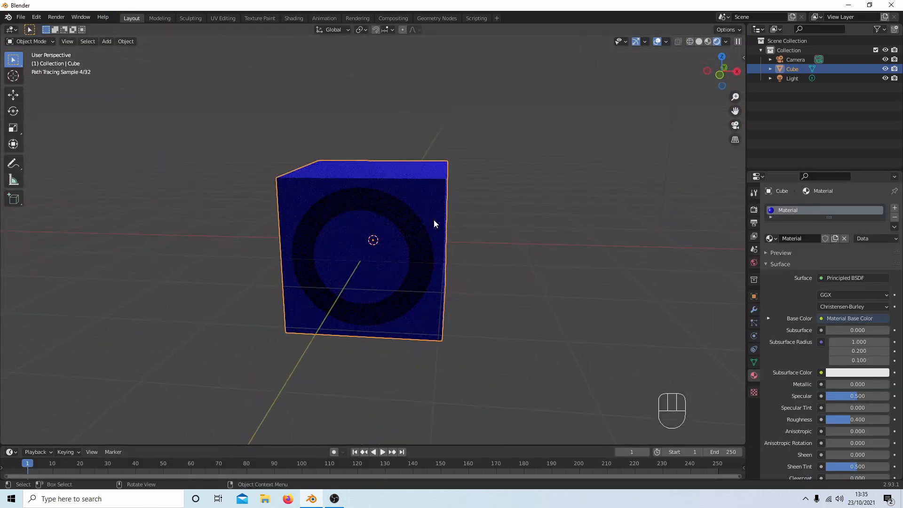
- Move the point light, in top view, onto the Y axis in front of the cube's ring face and inspect the lit ring
key("KP_7")
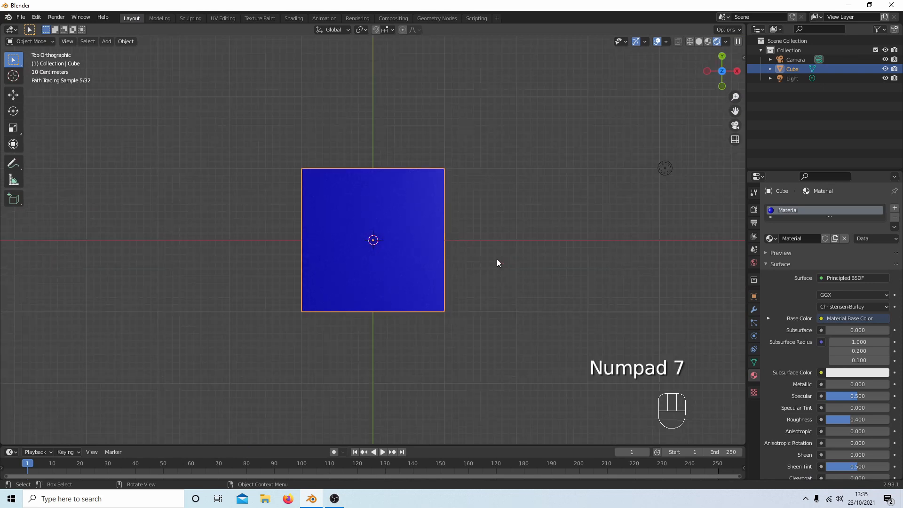
left_click(666, 170)
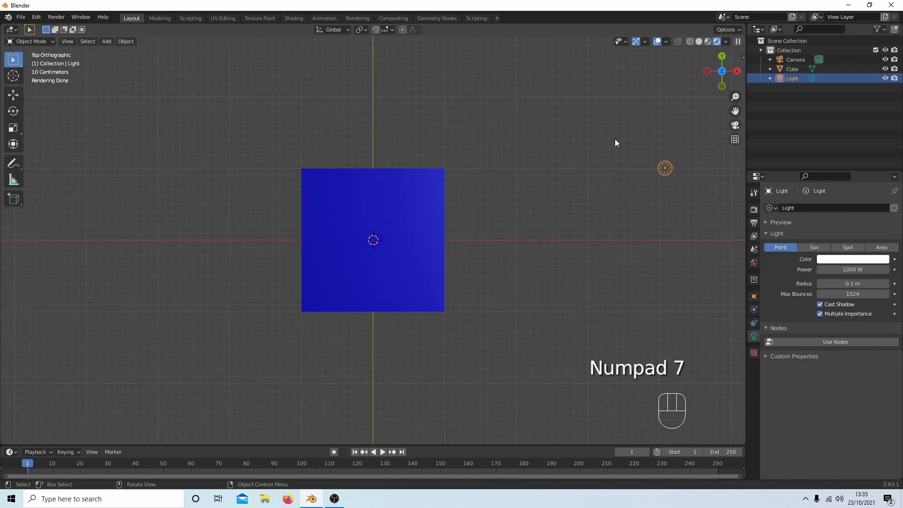
key("g")
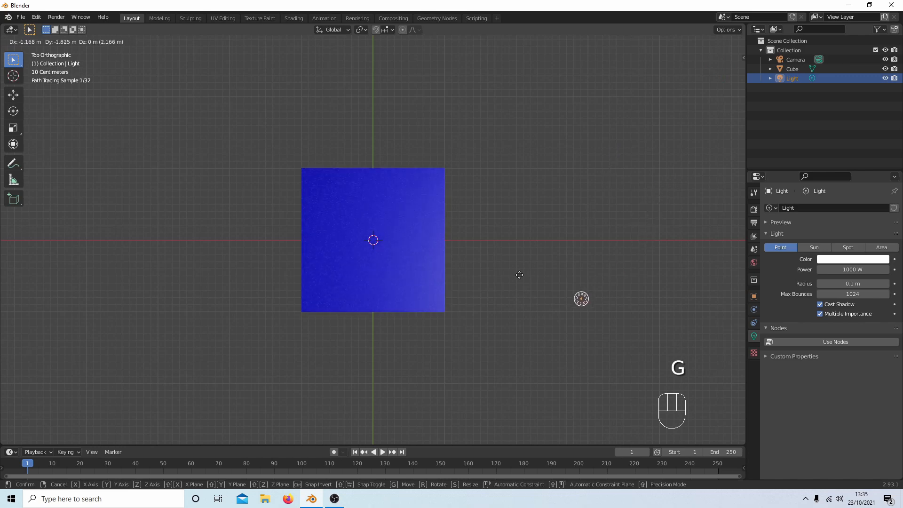
left_click(318, 391)
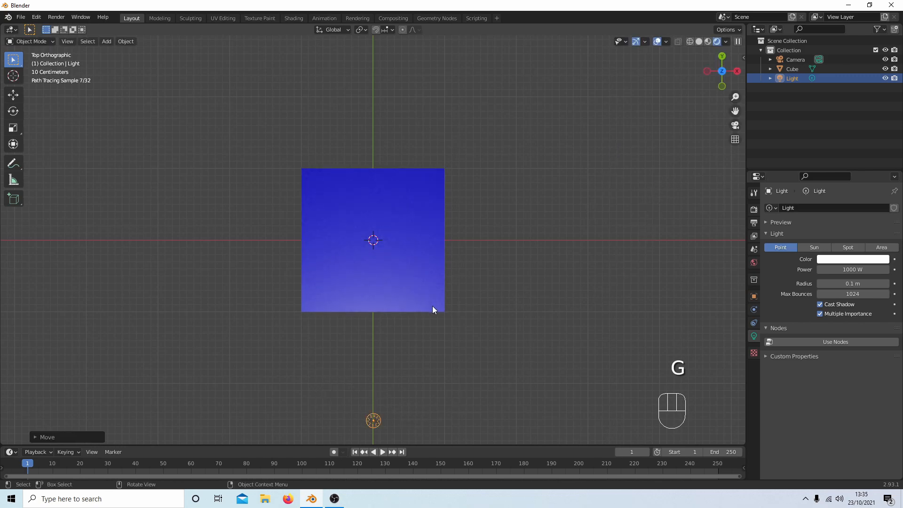
key("KP_1")
scroll(485, 267, "up", 3)
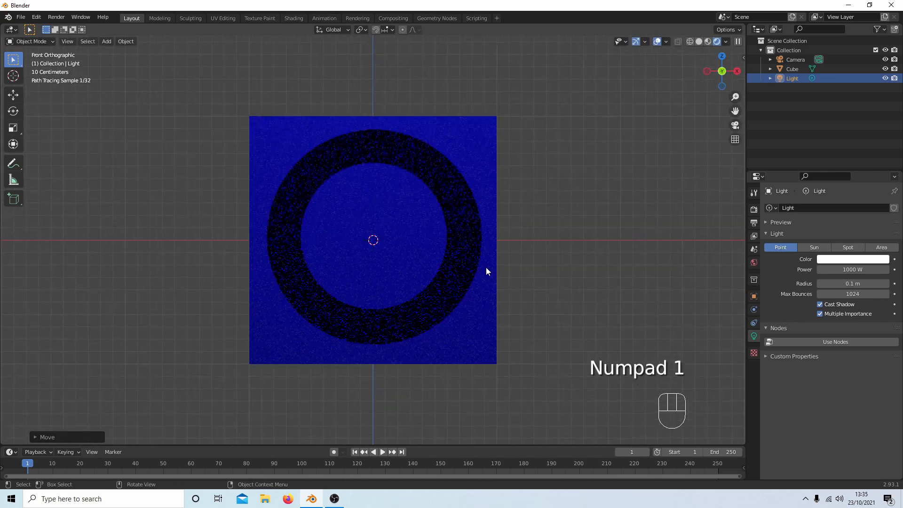
middle_click_drag(486, 278, 444, 332)
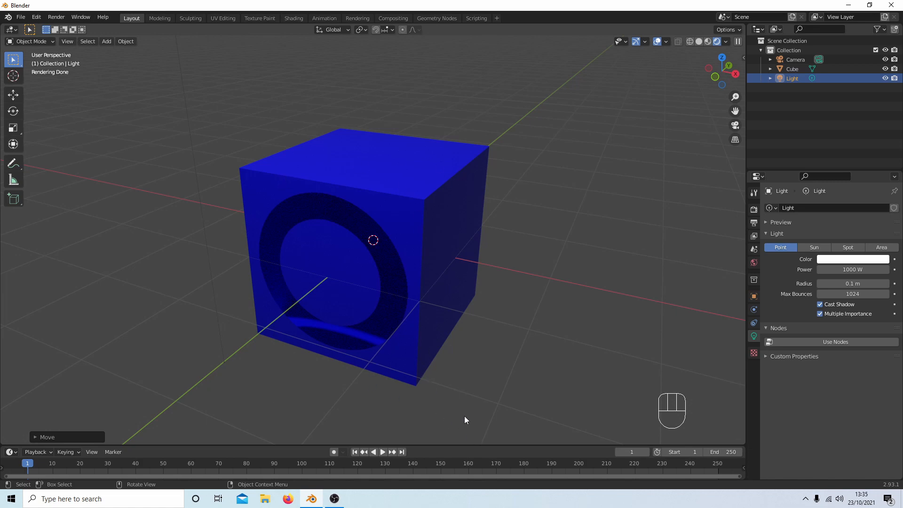
- Enlarge the timeline area, turn it into a Shader Editor and select the cube to display its material nodes
mouse_move(456, 445)
left_mouse_down()
mouse_move(459, 280)
mouse_move(442, 203)
left_mouse_up()
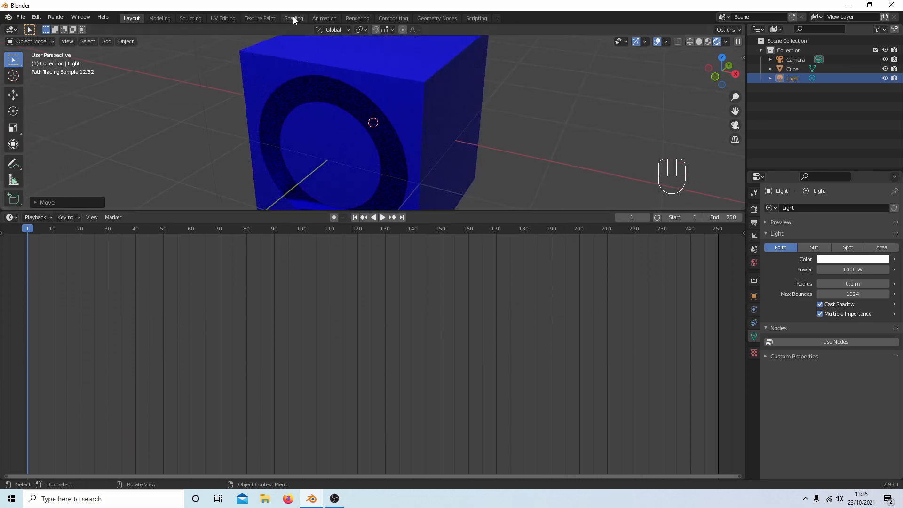
left_click(11, 219)
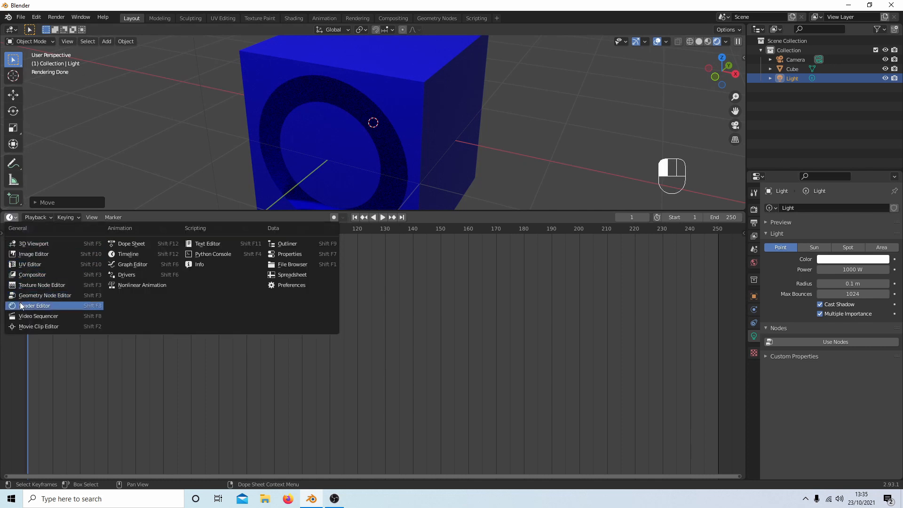
left_click(57, 309)
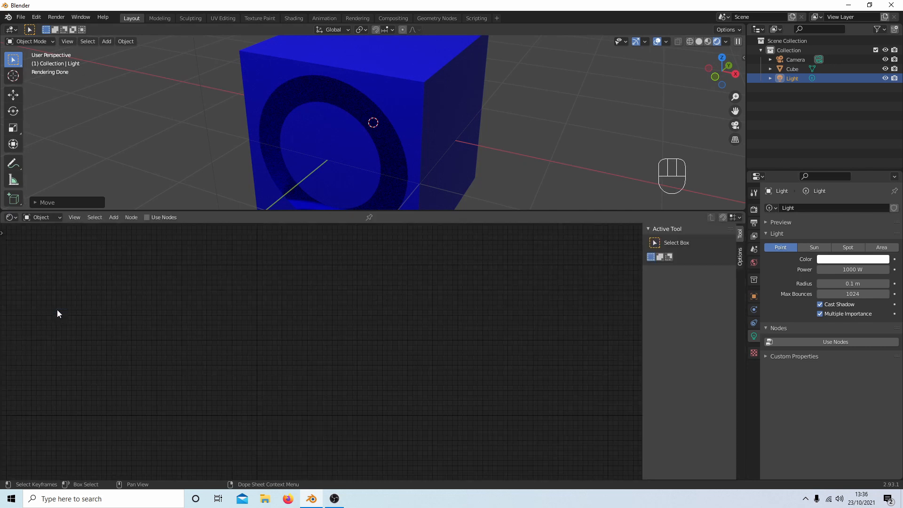
left_click(428, 86)
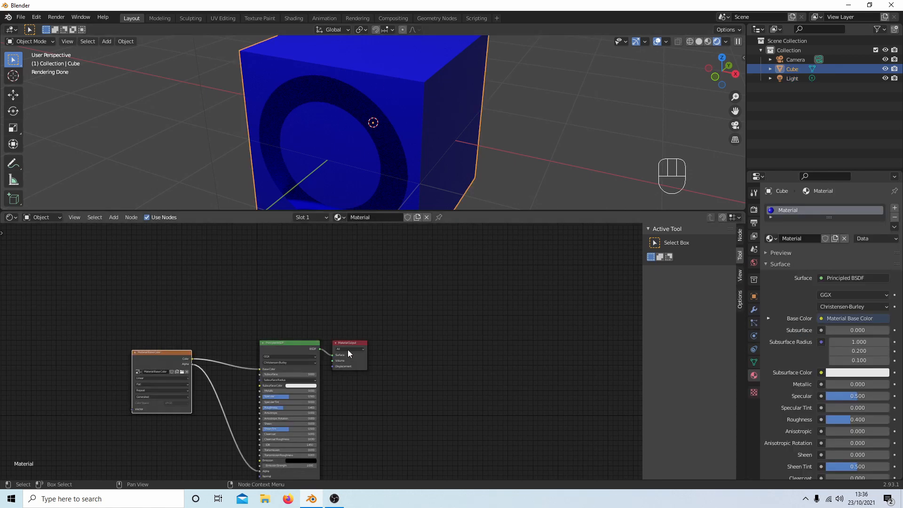
- Move the Material Output node away from the Principled BSDF and add a Diffuse BSDF node below it
scroll(377, 427, "up", 1)
middle_click_drag(360, 417, 368, 357, "shift")
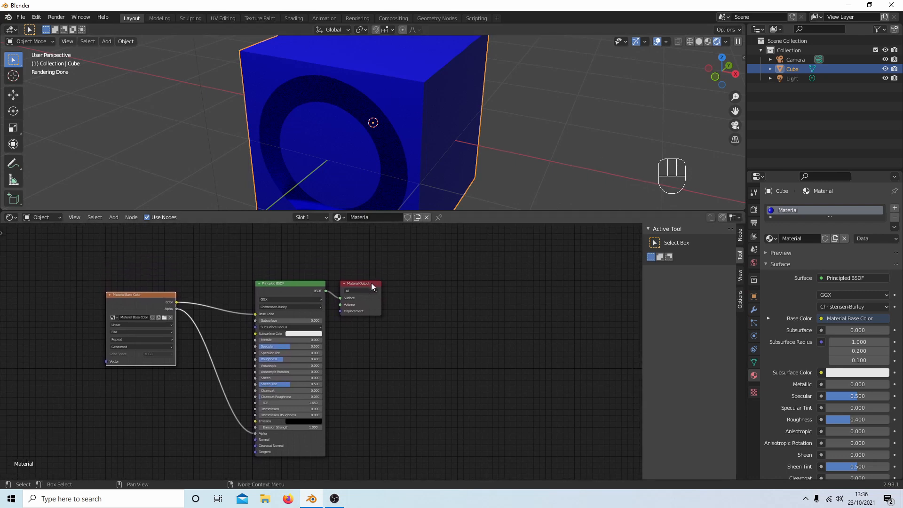
left_click_drag(371, 283, 513, 253)
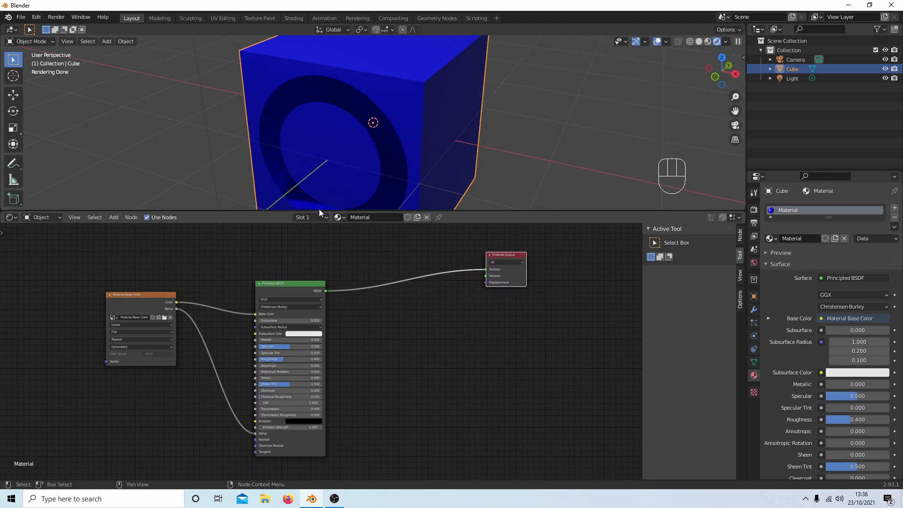
left_click(115, 218)
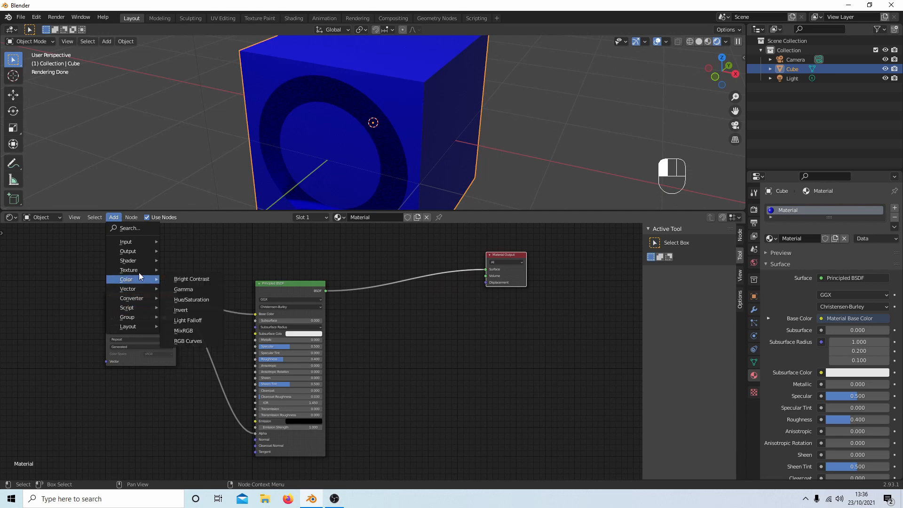
mouse_move(133, 261)
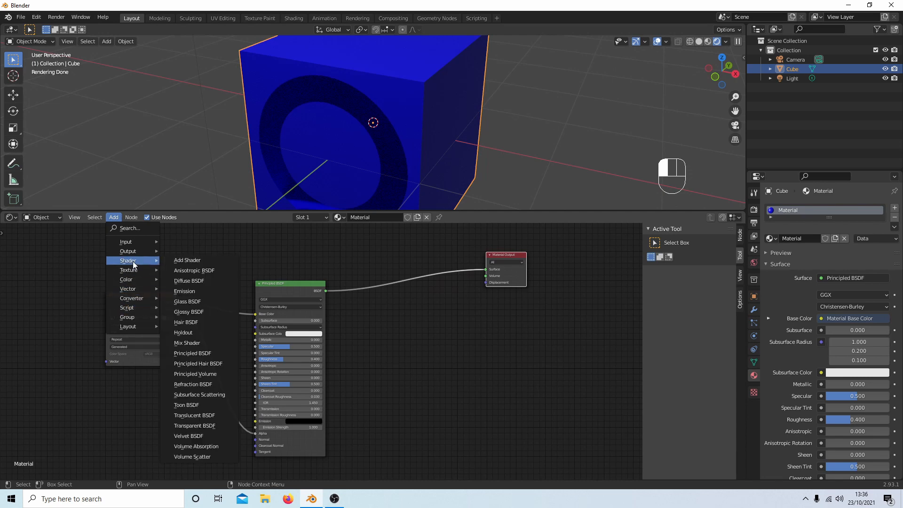
left_click(202, 282)
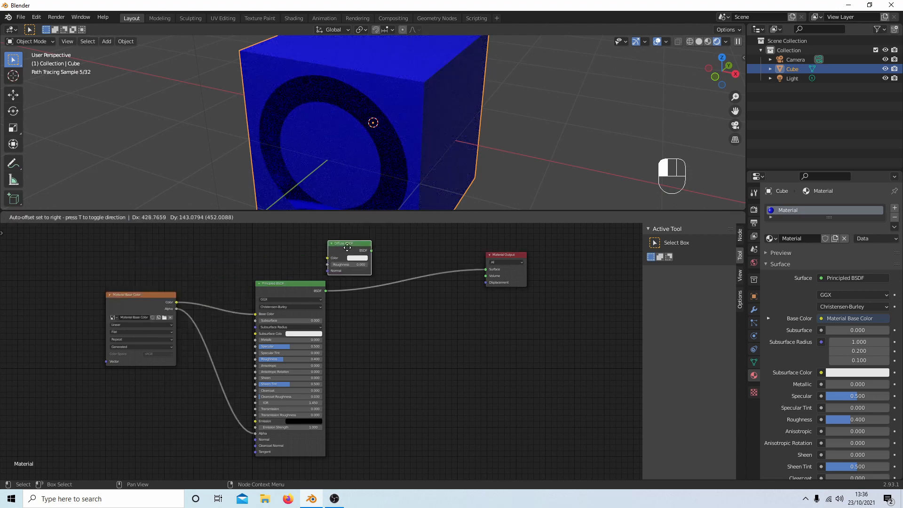
left_click(426, 335)
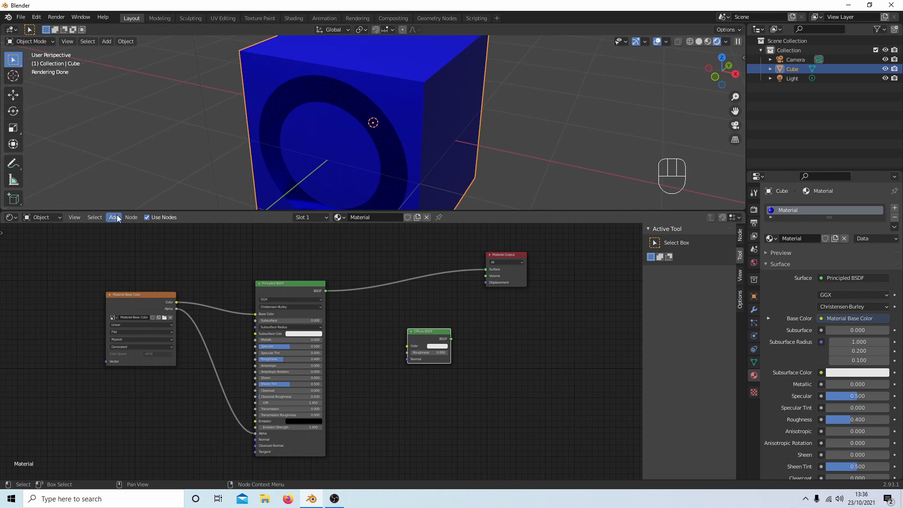
- Add a Mix Shader node beside the Diffuse BSDF and a Transparent BSDF node below them
left_click_drag(113, 217, 185, 342)
left_click(467, 315)
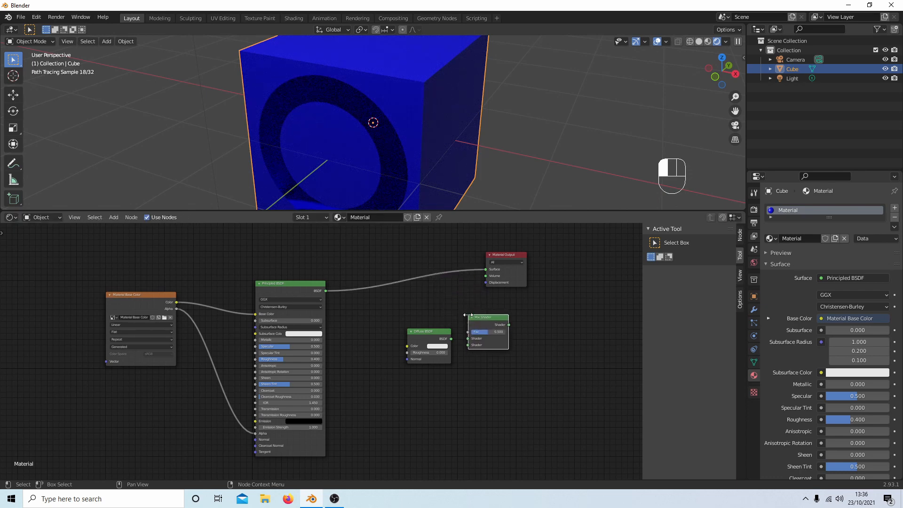
left_click_drag(117, 216, 198, 425)
left_click(399, 400)
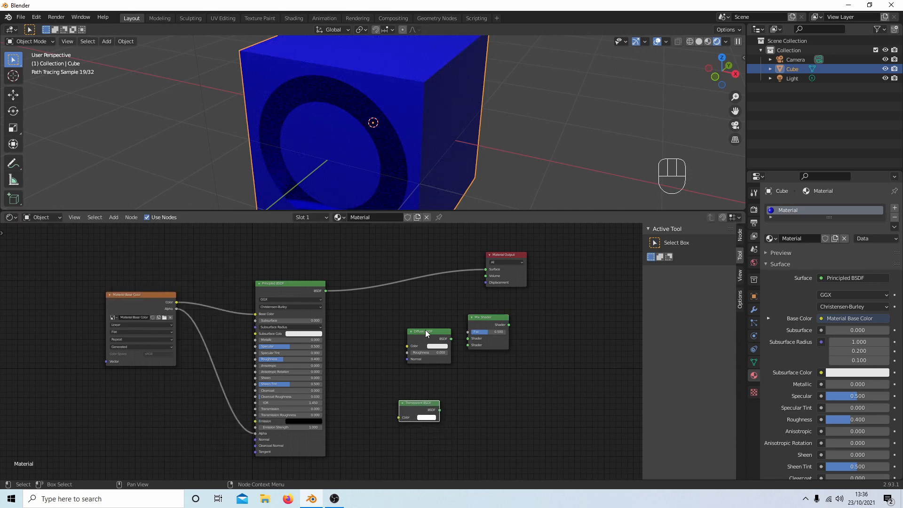
- Line up the Diffuse and Transparent BSDF nodes before the Mix Shader and delete the Principled BSDF node
left_click_drag(425, 329, 407, 334)
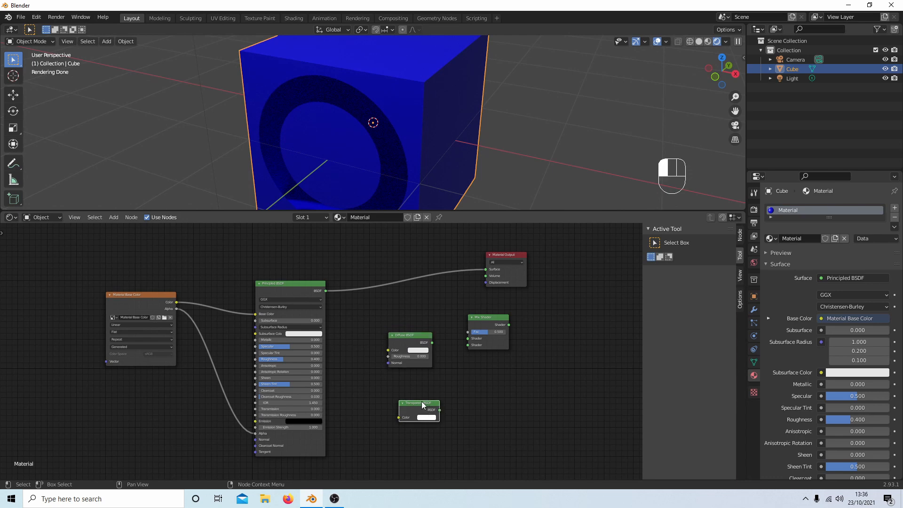
left_click_drag(421, 401, 411, 405)
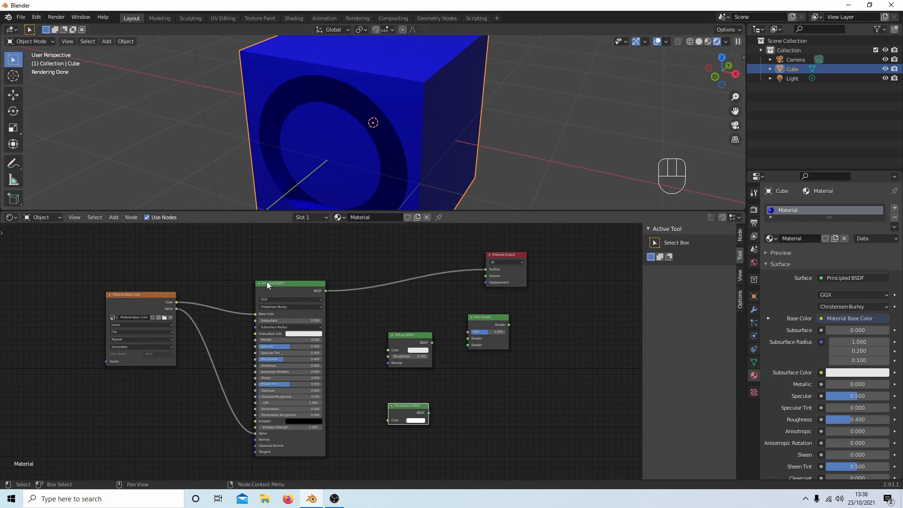
left_click_drag(292, 284, 273, 283)
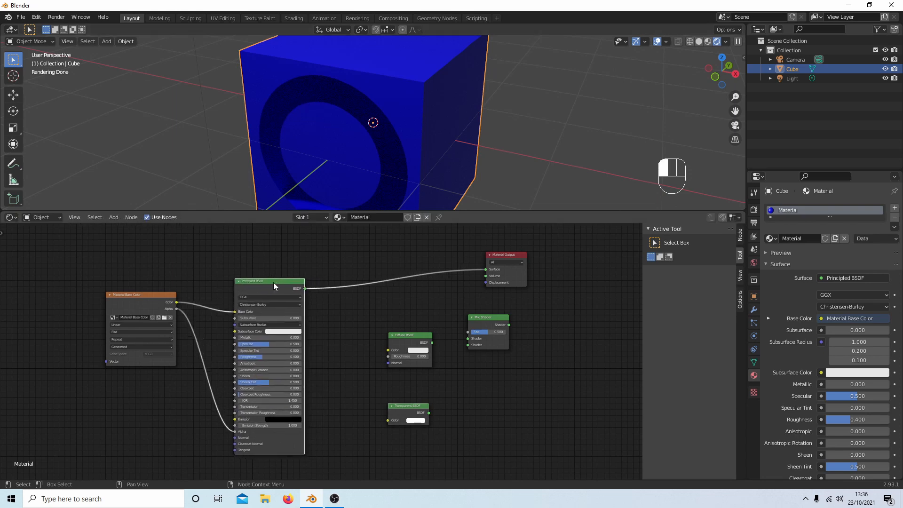
key("Delete")
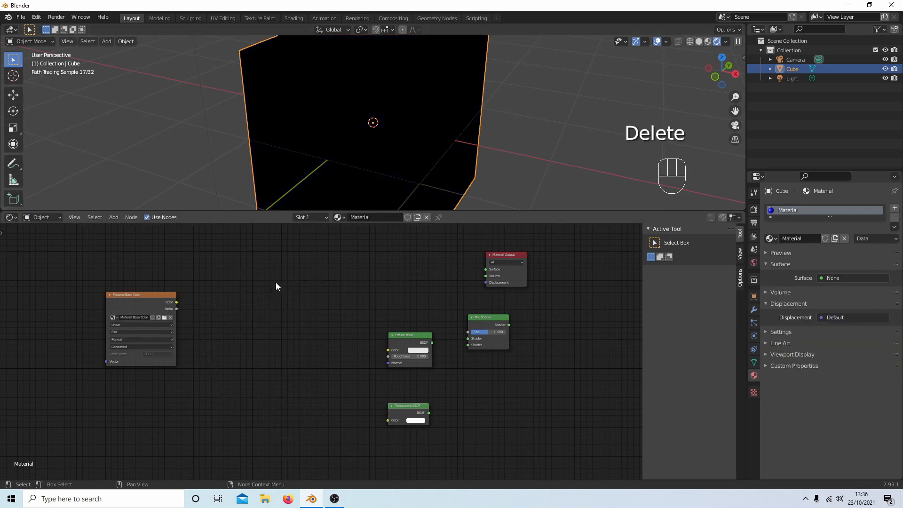
- Set the Diffuse BSDF's color to a fully saturated bright red
left_click(417, 349)
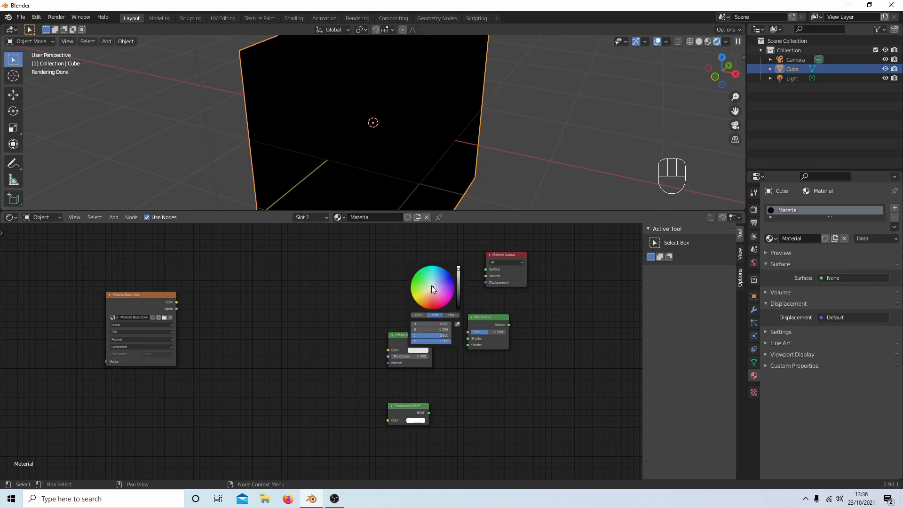
left_click_drag(433, 289, 433, 309)
left_click(457, 268)
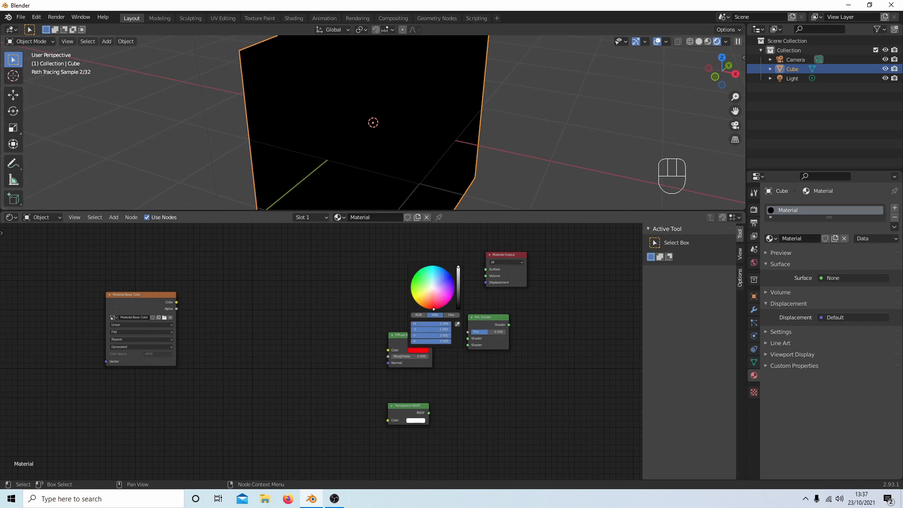
- Move the Diffuse BSDF, Transparent BSDF and Mix Shader nodes closer to the image texture node, keeping Diffuse above Transparent
left_click(399, 334)
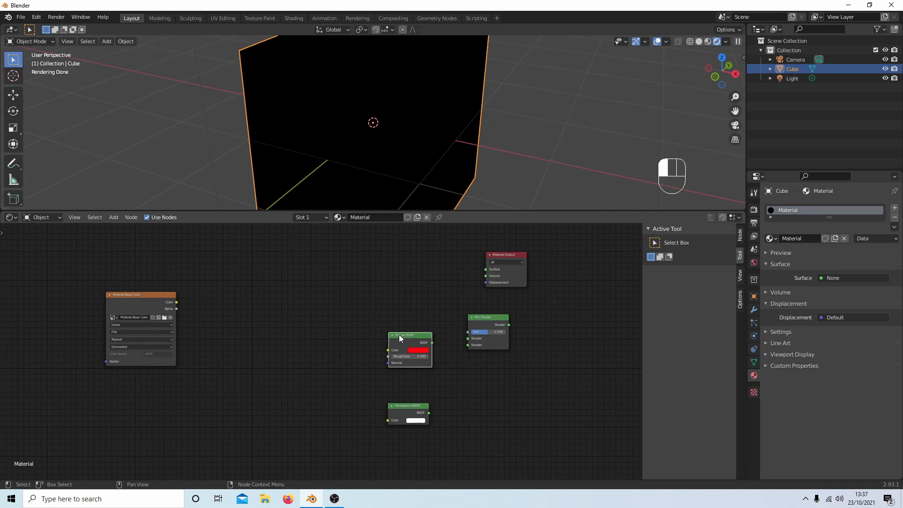
left_click_drag(399, 334, 309, 268)
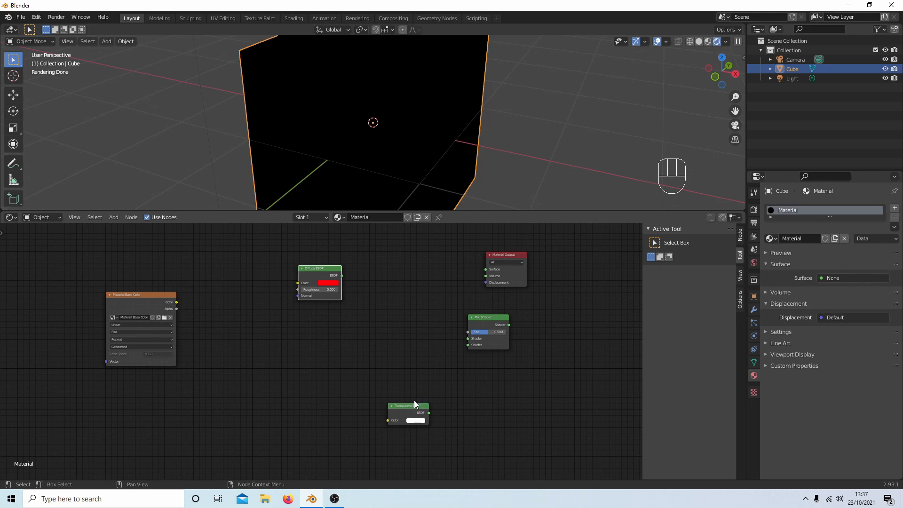
left_click_drag(413, 405, 325, 357)
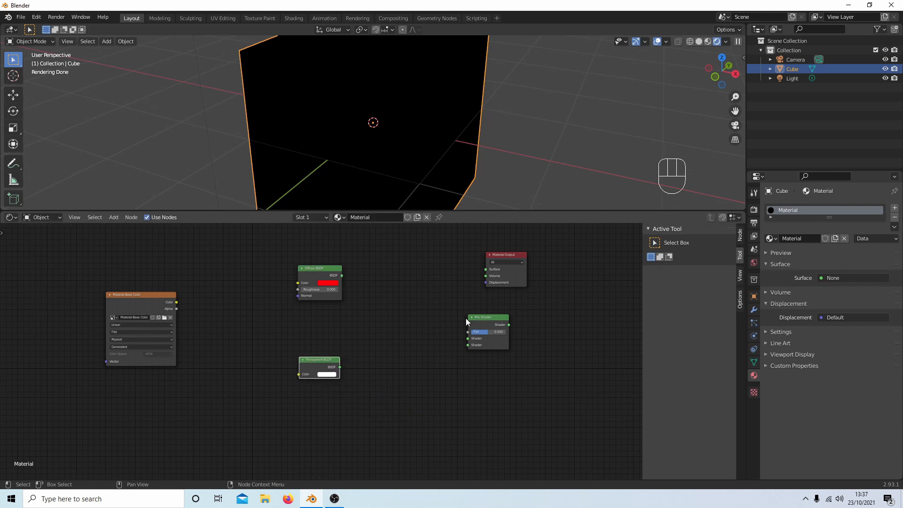
left_click_drag(479, 314, 347, 273)
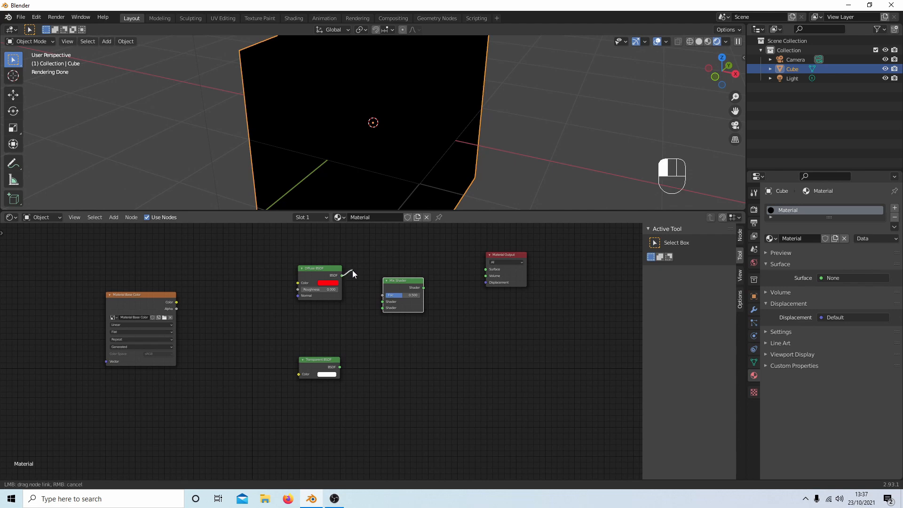
- Connect the Diffuse BSDF to the Mix Shader's second Shader input and the Transparent BSDF to its first Shader input
left_click_drag(377, 309, 382, 308)
scroll(392, 326, "up", 1)
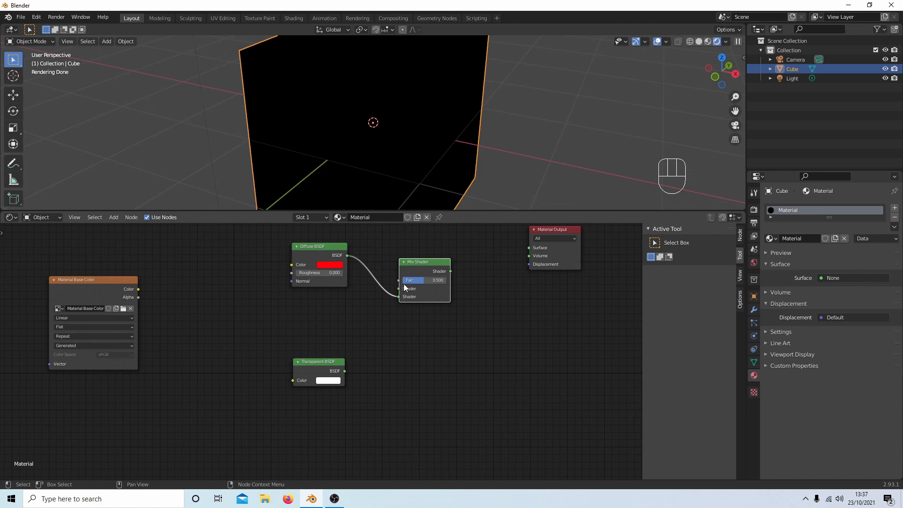
left_click_drag(345, 370, 397, 288)
- Link the image texture's Color to the Diffuse Color and its Alpha to the Mix Shader's Fac, with the mix feeding the Material Output's Surface
left_click_drag(136, 289, 291, 265)
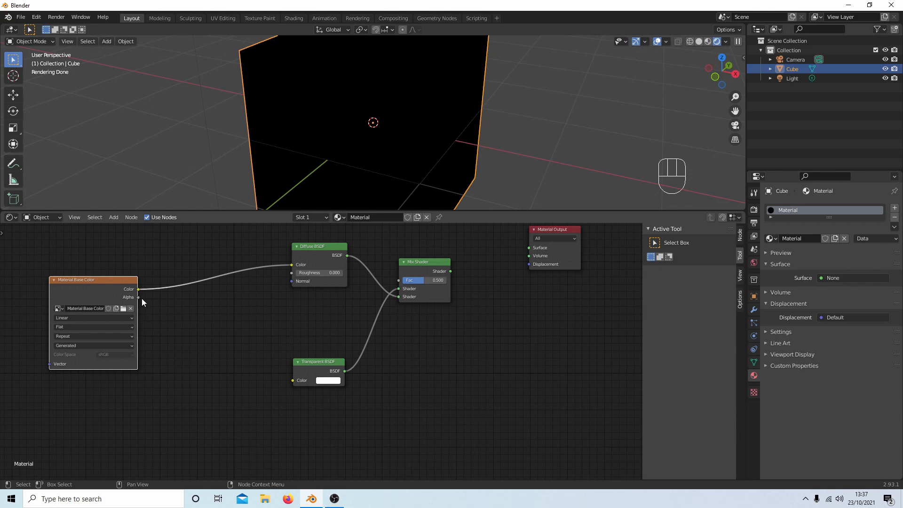
left_click_drag(142, 299, 397, 283)
left_click_drag(450, 272, 528, 251)
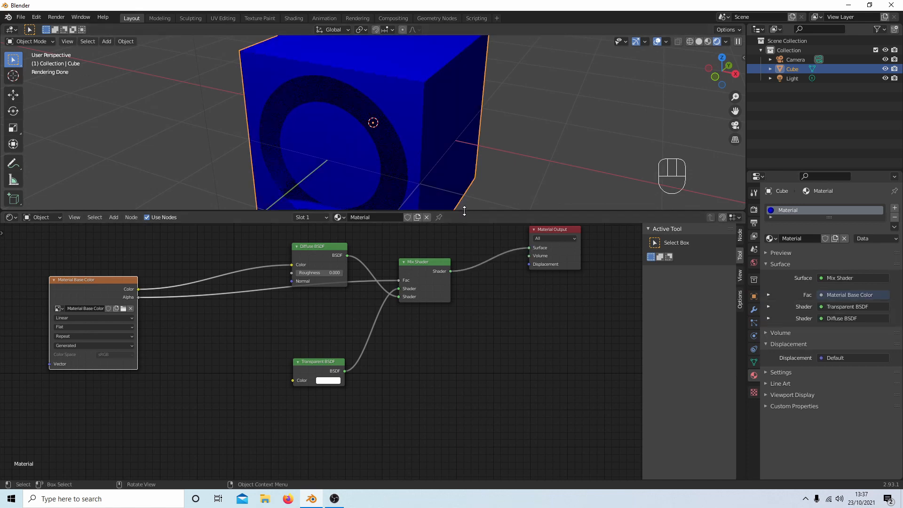
- Enlarge the 3D viewport to show the whole cube and reposition the Diffuse BSDF node just above the Transparent BSDF
left_click_drag(464, 210, 471, 284)
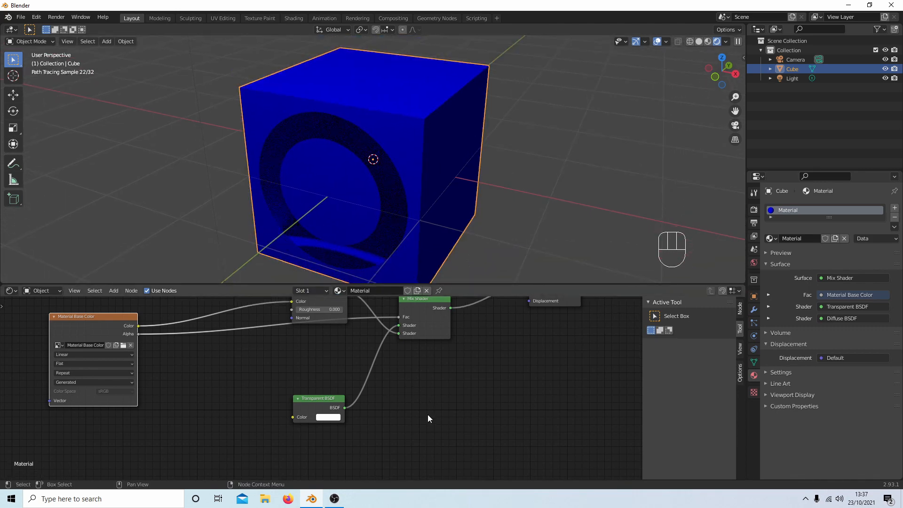
left_click_drag(329, 304, 312, 358)
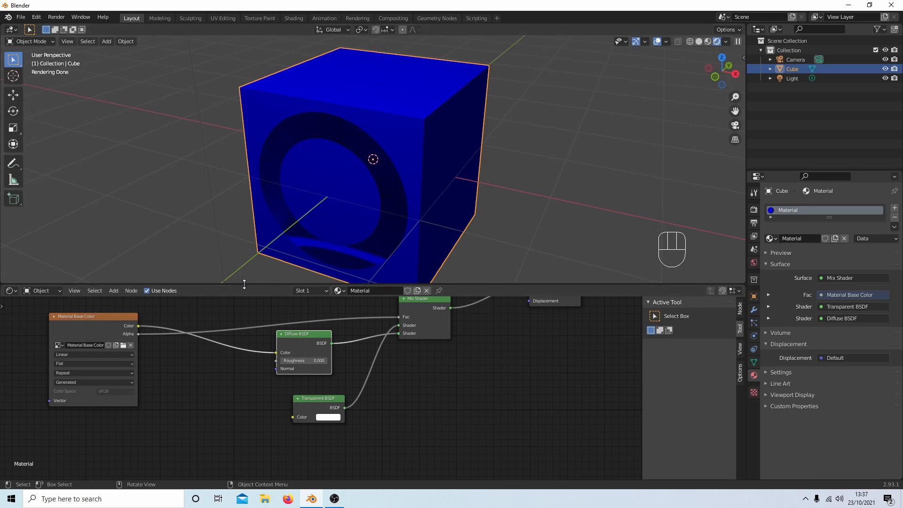
left_click_drag(250, 282, 261, 300)
scroll(409, 411, "down", 2)
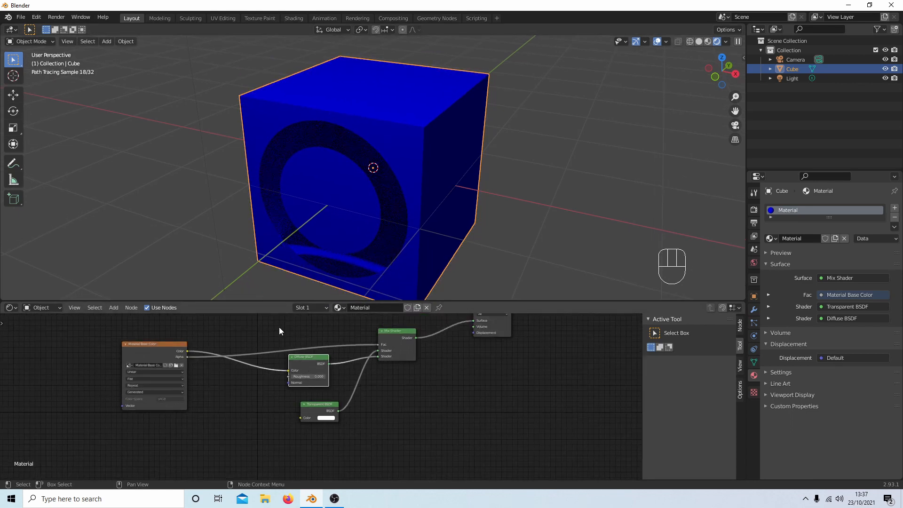